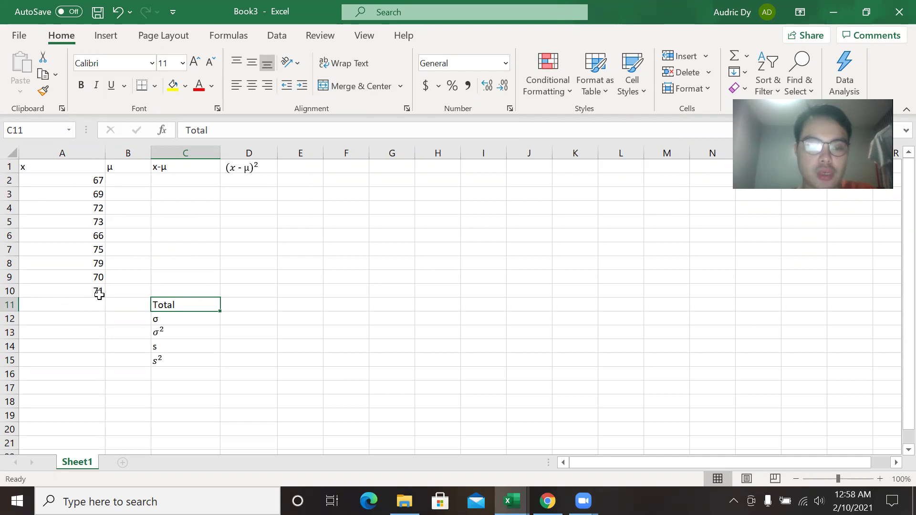
Step: Label cell A16 "Mean:" and calculate the mean of the x values in B16 with =AVERAGE(A2:A10)
{"action": "left_click", "coordinate": [84, 376]}
{"action": "type", "text": "Mean:"}
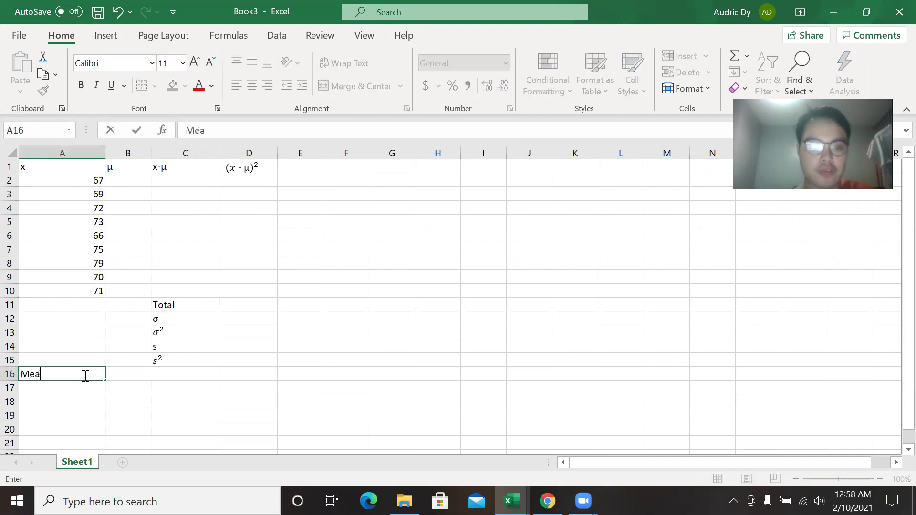
{"action": "left_click", "coordinate": [131, 374]}
{"action": "type", "text": "="}
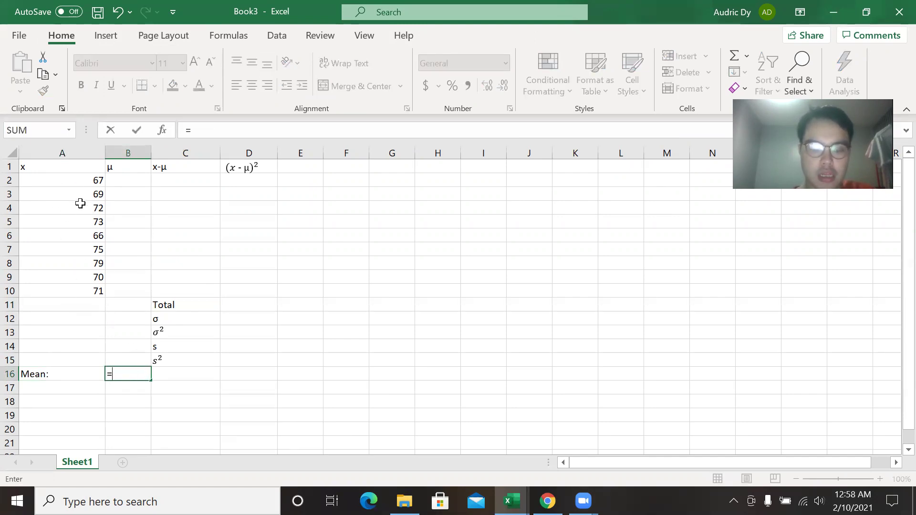
{"action": "type", "text": "averag"}
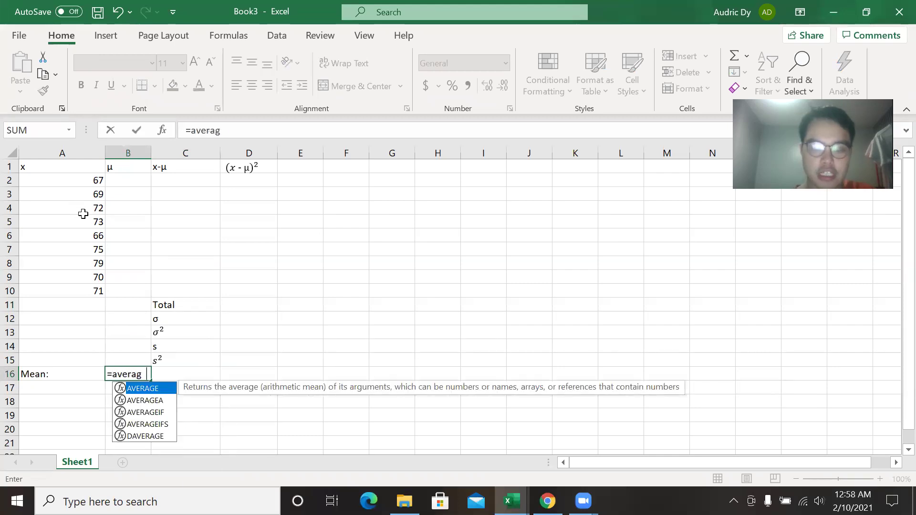
{"action": "type", "text": "e("}
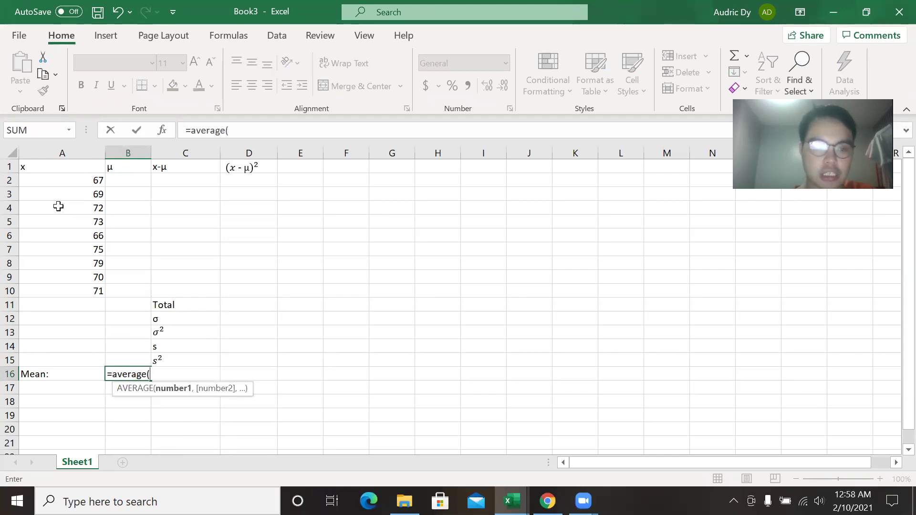
{"action": "left_click_drag", "start_coordinate": [53, 181], "coordinate": [57, 288]}
{"action": "type", "text": ")"}
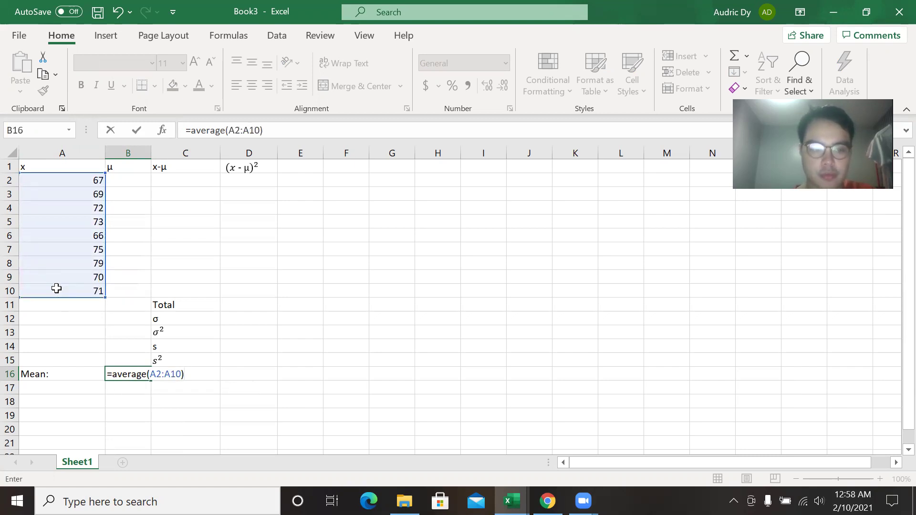
{"action": "key", "text": "Return"}
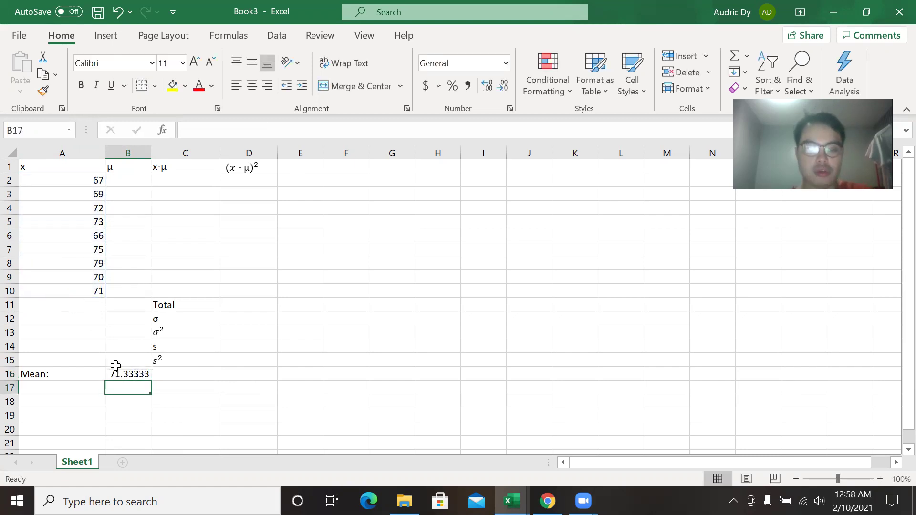
{"action": "left_click", "coordinate": [139, 373]}
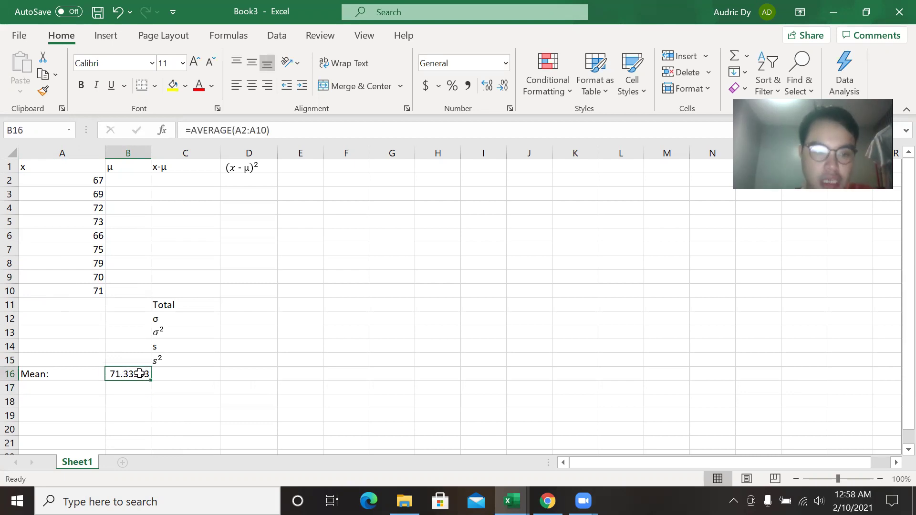
Step: Add up the x values in cell C16 with =SUM(A2:A10) as a manual check of the mean
{"action": "left_click", "coordinate": [191, 375]}
{"action": "double_click", "coordinate": [182, 371]}
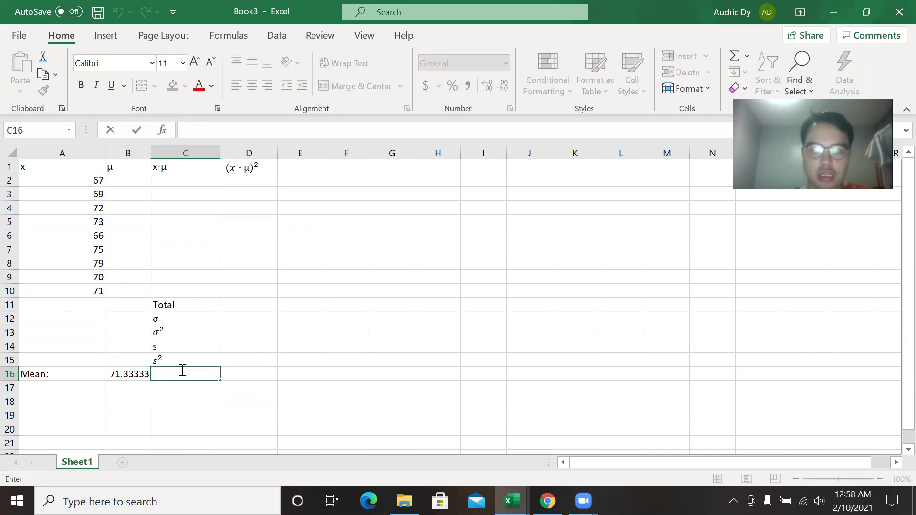
{"action": "type", "text": "=su"}
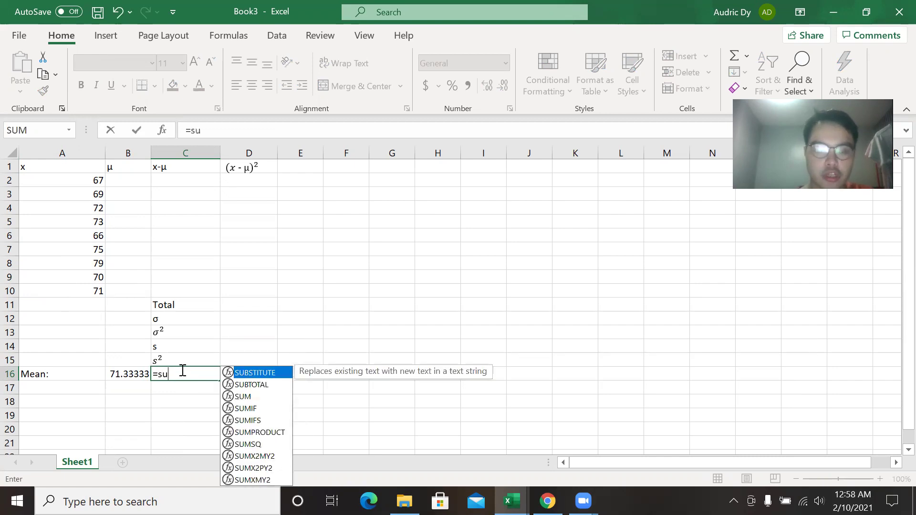
{"action": "type", "text": "m("}
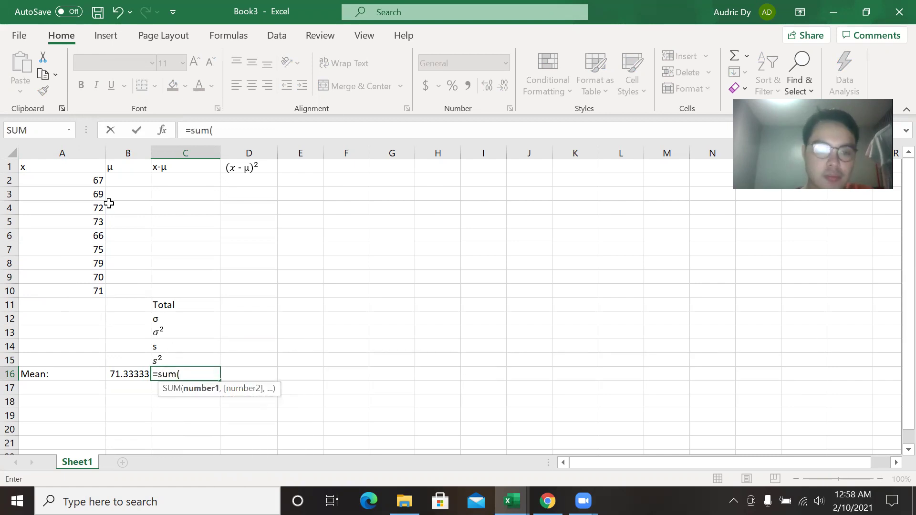
{"action": "left_click", "coordinate": [86, 179]}
{"action": "left_click_drag", "start_coordinate": [84, 193], "coordinate": [84, 287]}
{"action": "type", "text": ")"}
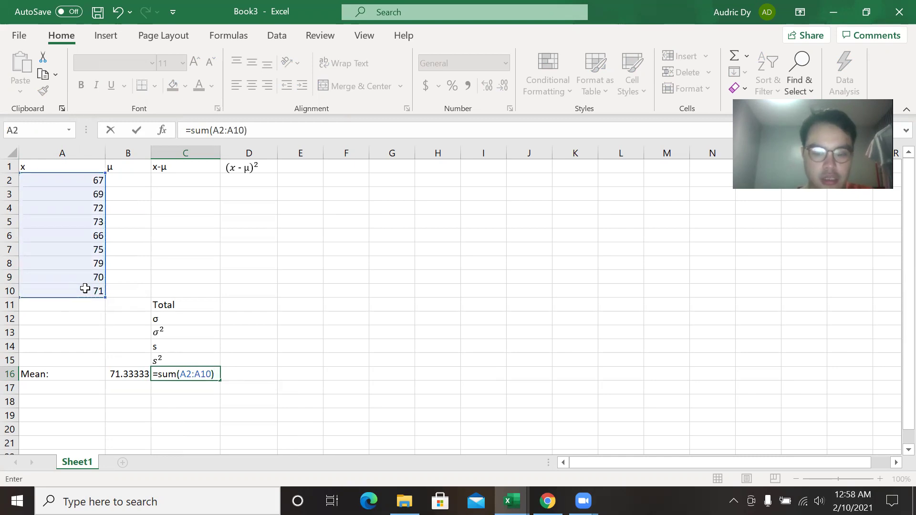
{"action": "key", "text": "Return"}
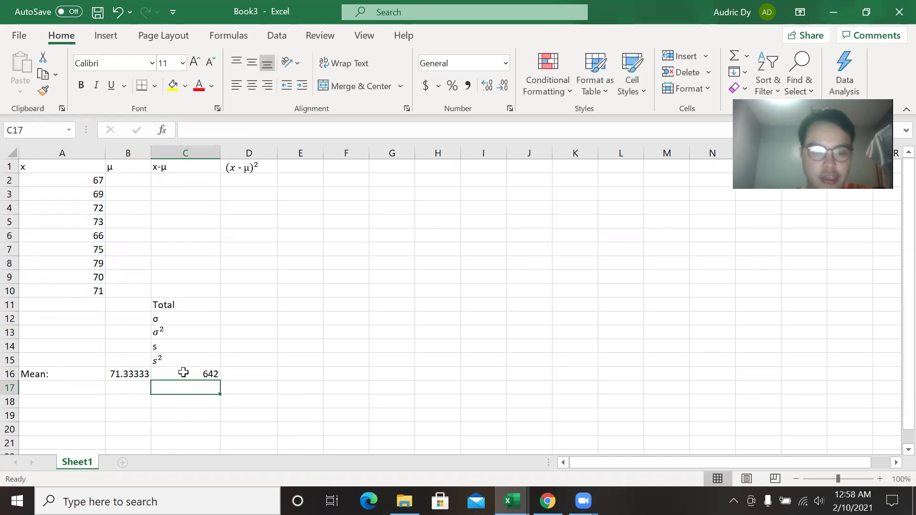
Step: Divide the sum by the number of values in cell C17 with the formula =C16/9
{"action": "type", "text": "="}
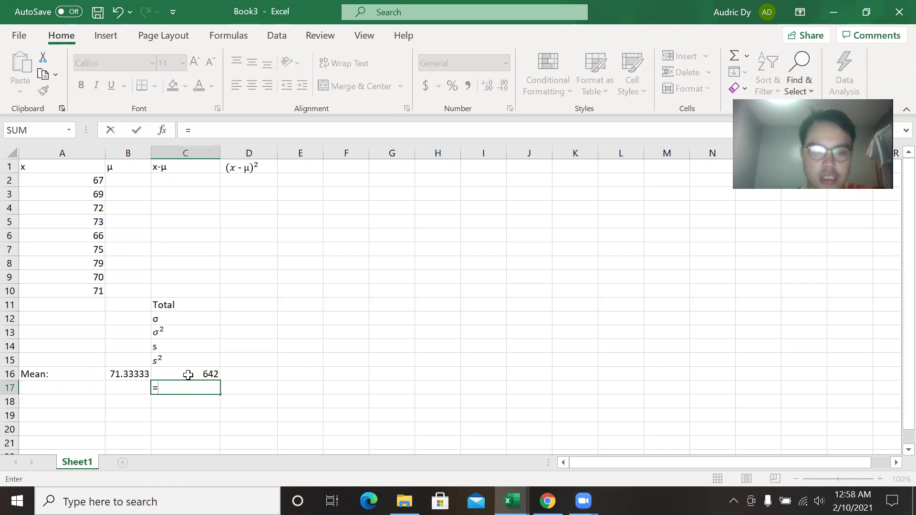
{"action": "type", "text": "6"}
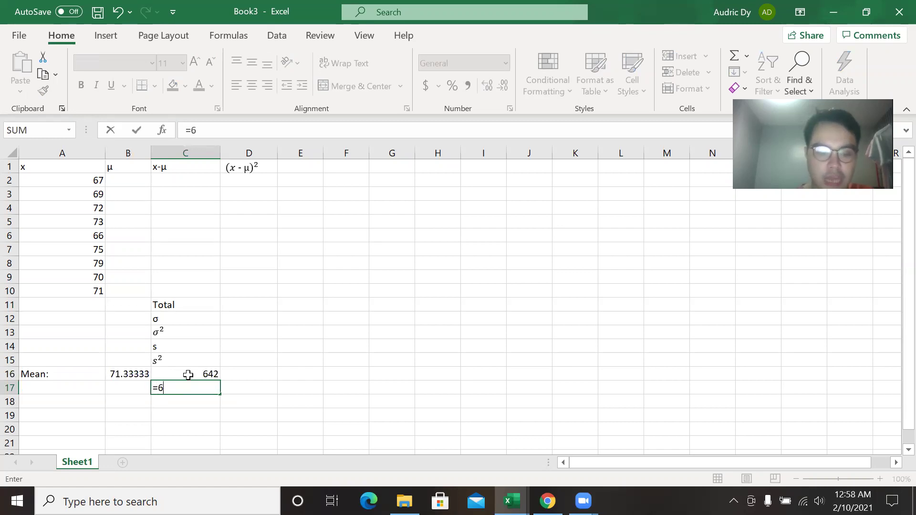
{"action": "key", "text": "BackSpace"}
{"action": "left_click", "coordinate": [187, 375]}
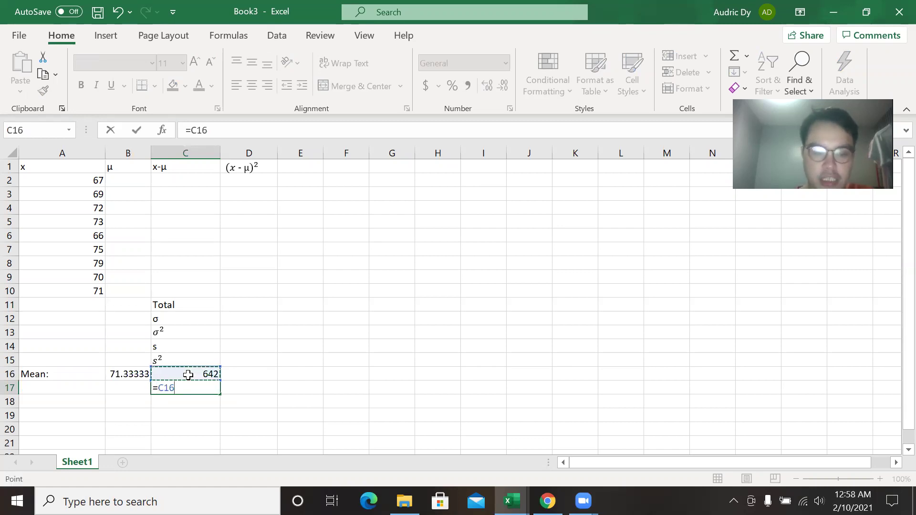
{"action": "type", "text": "/"}
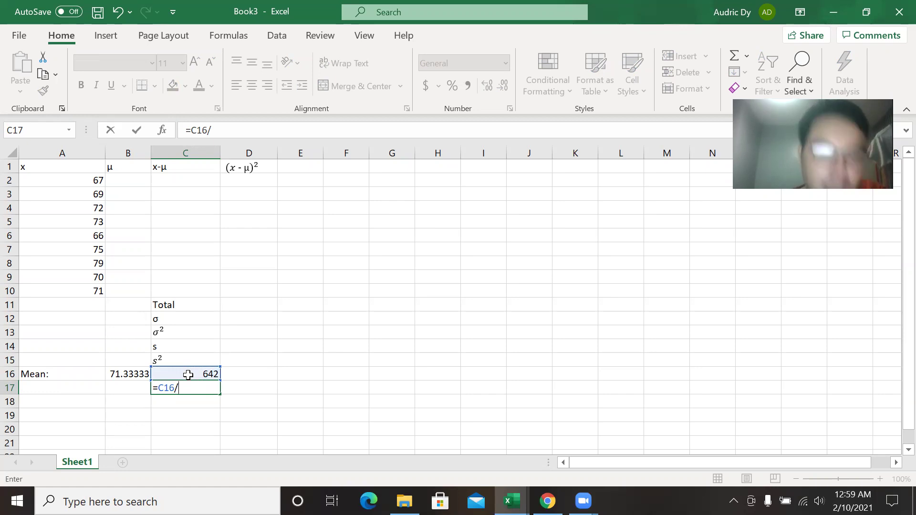
{"action": "type", "text": "9"}
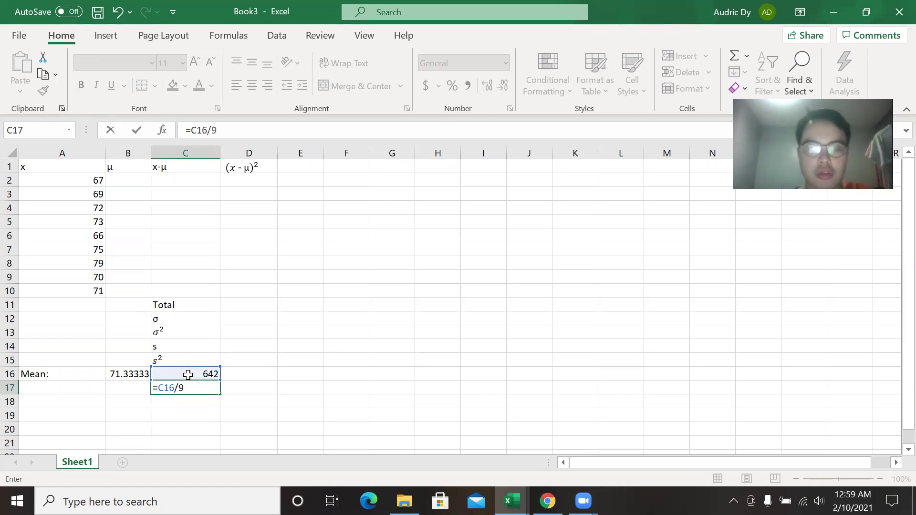
{"action": "key", "text": "Return"}
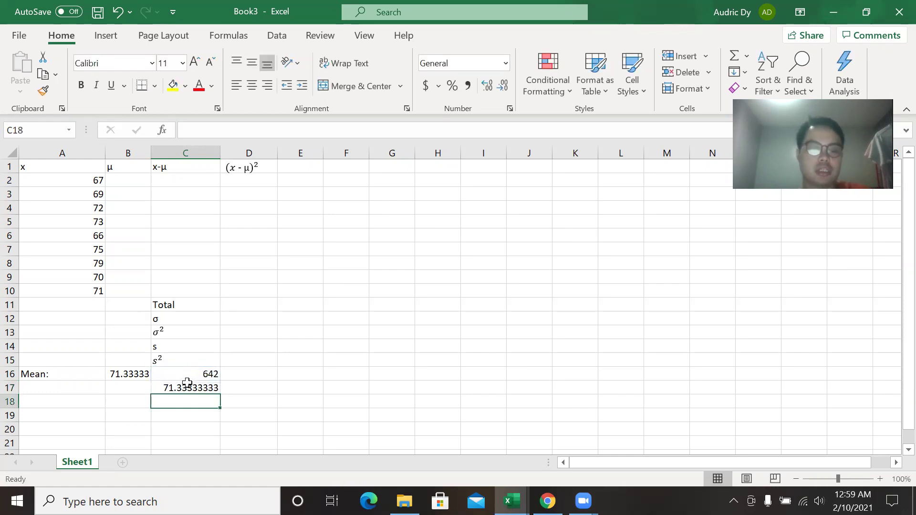
Step: Clear the manual check formulas from cells C17 and C16
{"action": "left_click", "coordinate": [192, 386]}
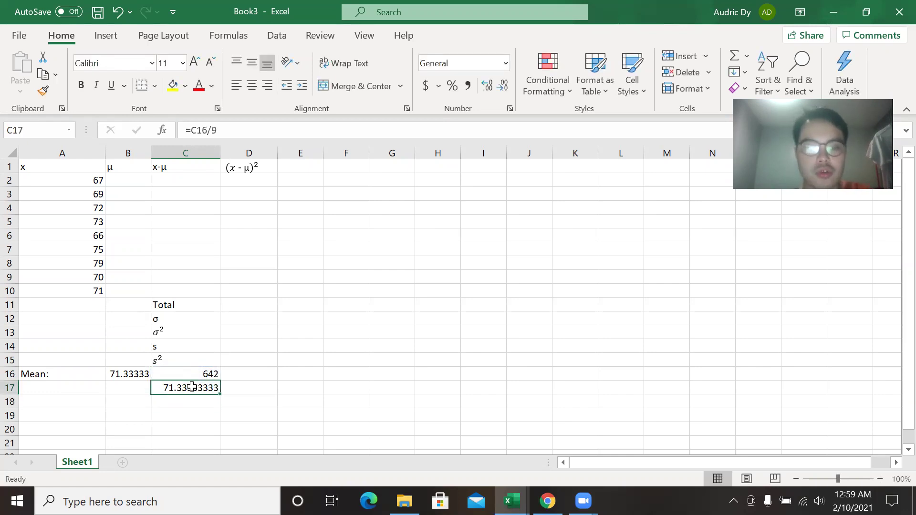
{"action": "key", "text": "shift+Up"}
{"action": "key", "text": "BackSpace"}
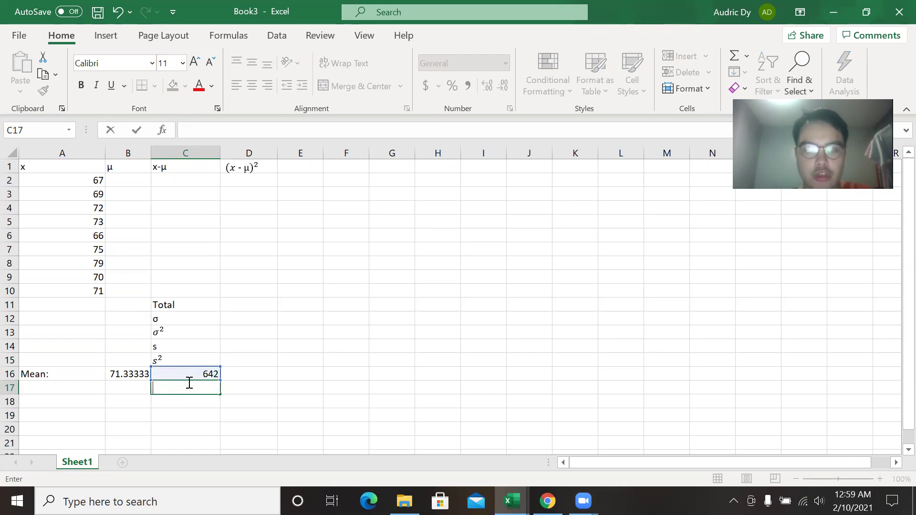
{"action": "left_click", "coordinate": [187, 374]}
{"action": "key", "text": "BackSpace"}
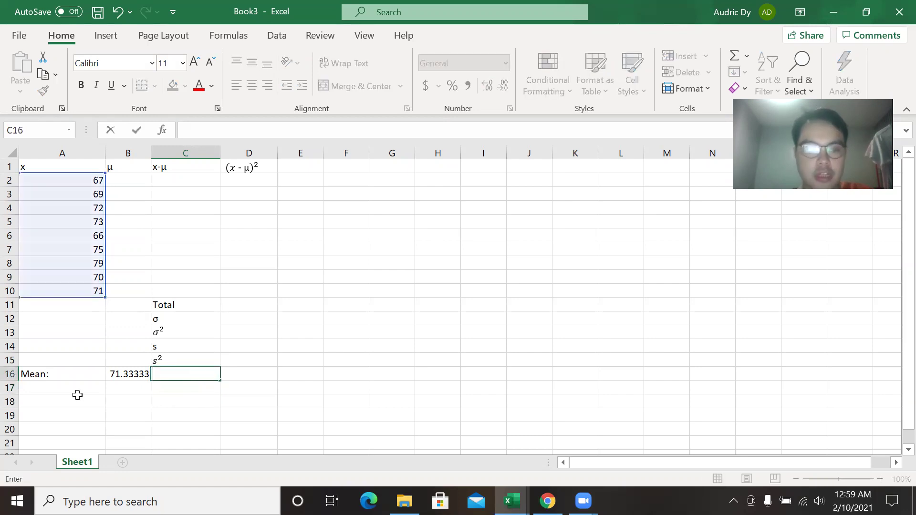
Step: Label cell A17 "Median:" and calculate the median of the x values in B17 with =MEDIAN(A2:A10)
{"action": "left_click", "coordinate": [42, 393]}
{"action": "type", "text": "Median:"}
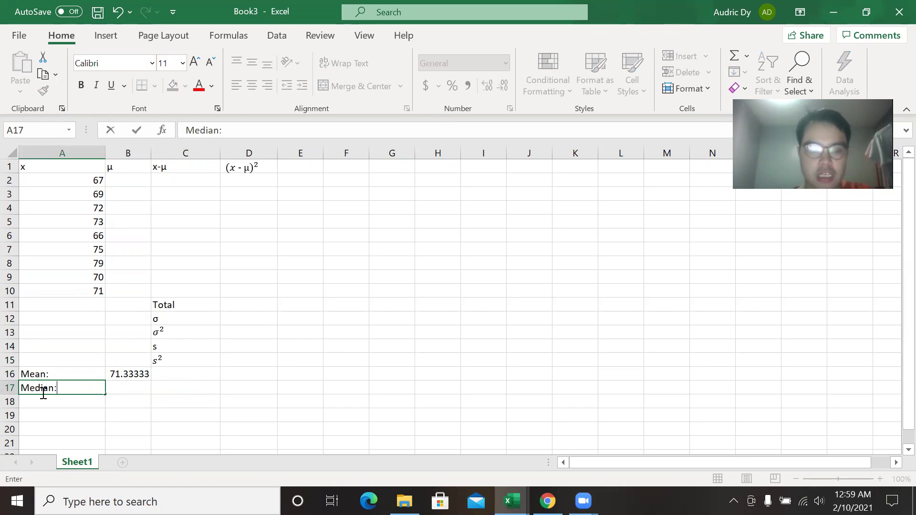
{"action": "key", "text": "Tab"}
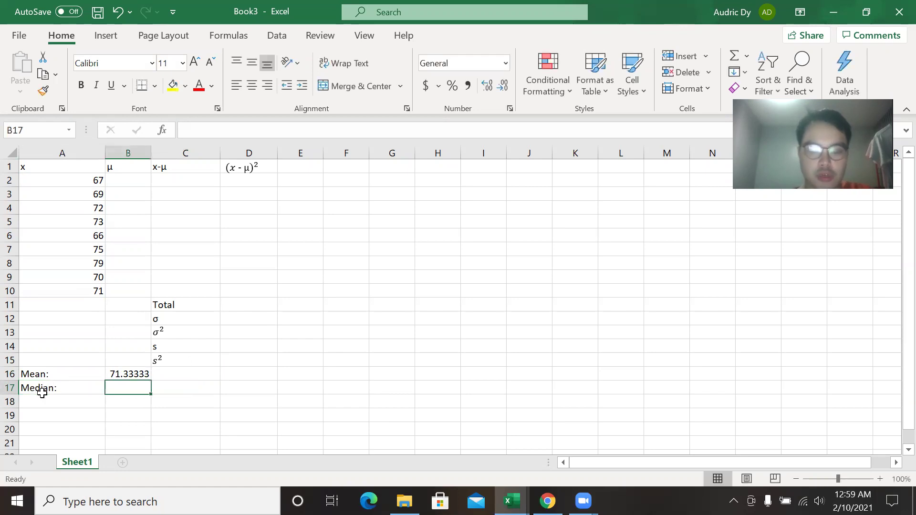
{"action": "type", "text": "="}
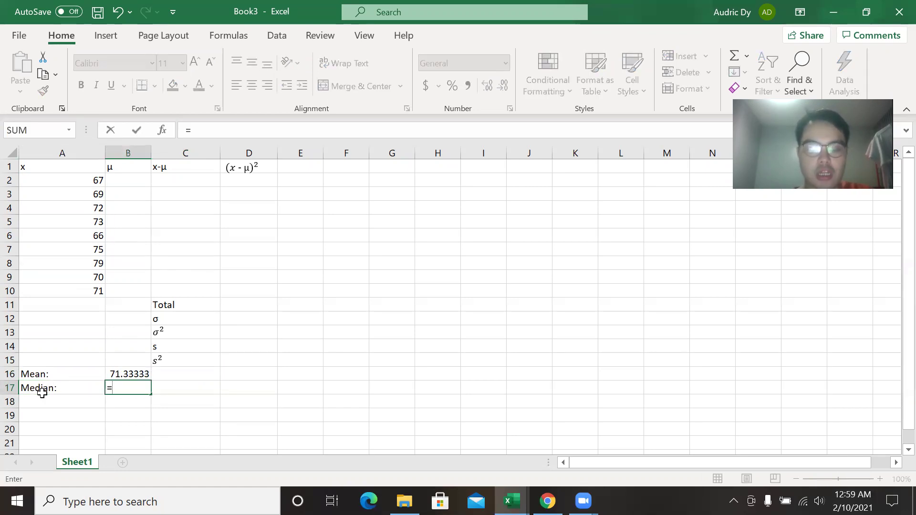
{"action": "type", "text": "median("}
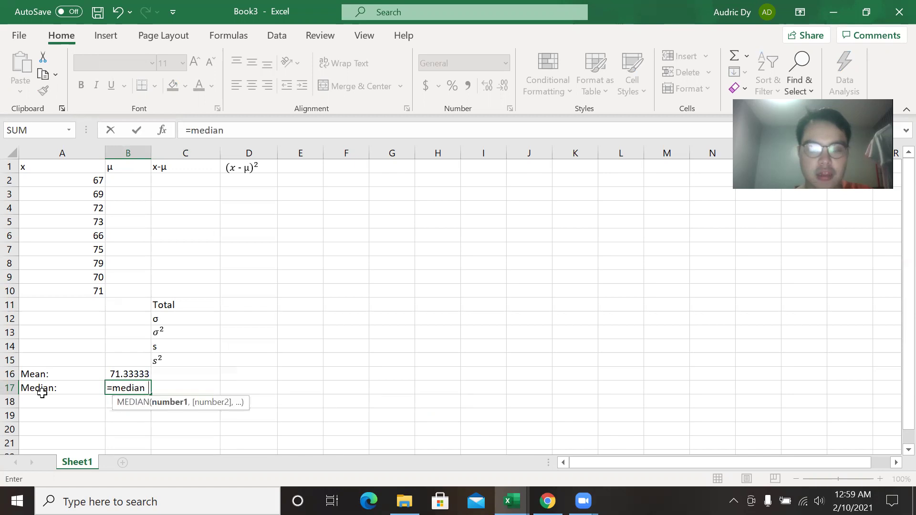
{"action": "left_click_drag", "start_coordinate": [65, 180], "coordinate": [66, 286]}
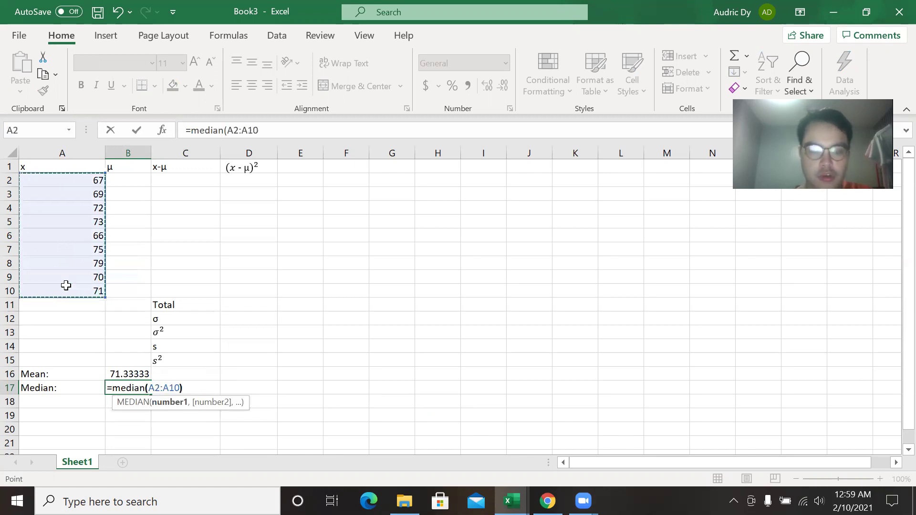
{"action": "key", "text": "Return"}
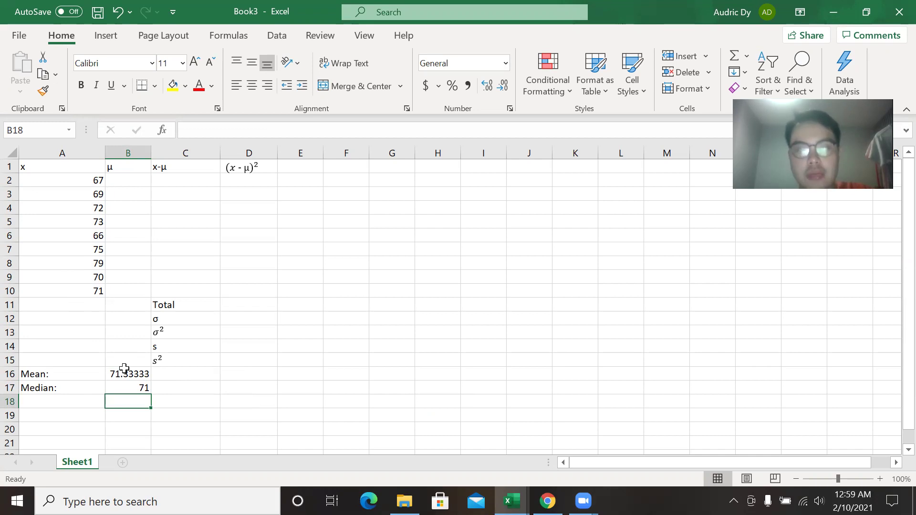
Step: Label cell A18 "Mode:" and calculate the mode of the x values in B18 with =MODE(A2:A10)
{"action": "left_click", "coordinate": [72, 399]}
{"action": "type", "text": "Mode:"}
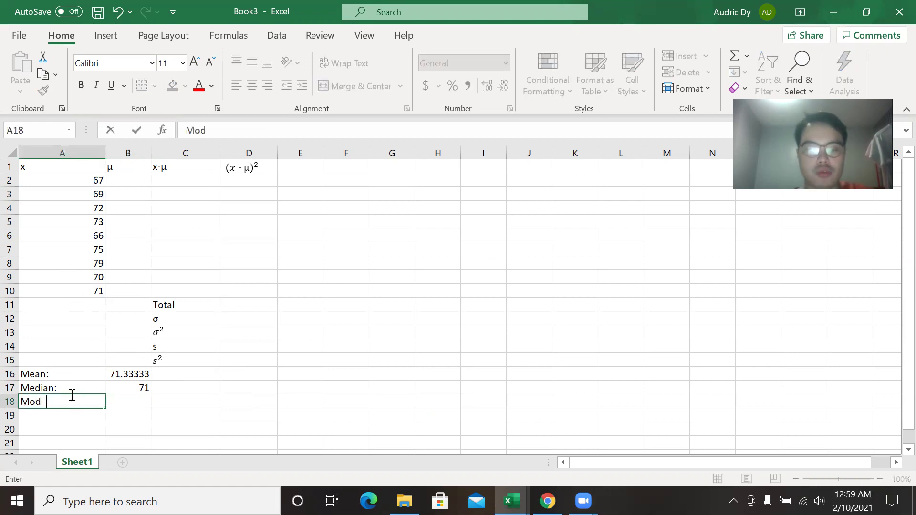
{"action": "left_click", "coordinate": [136, 401]}
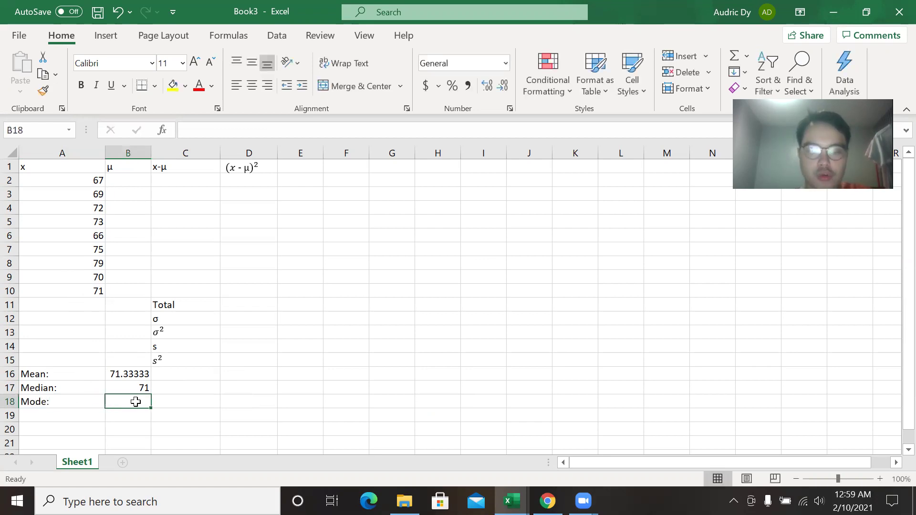
{"action": "type", "text": "="}
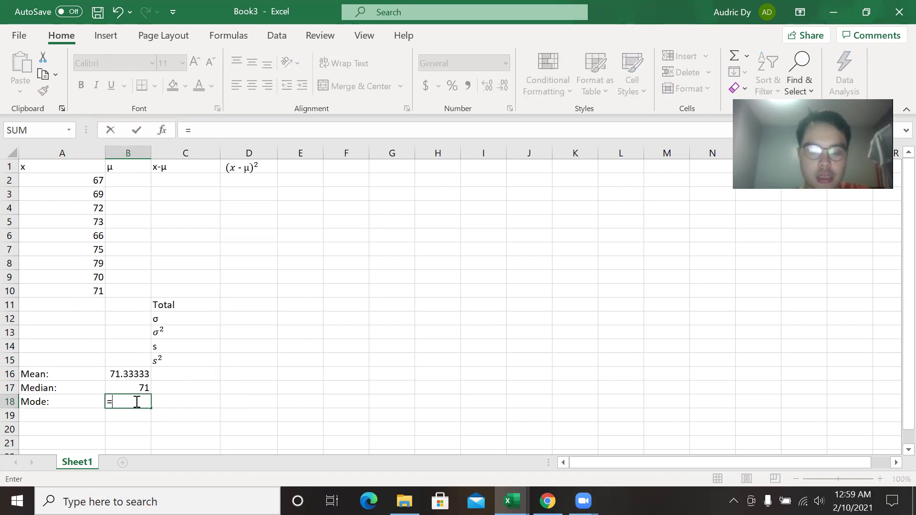
{"action": "type", "text": "mode"}
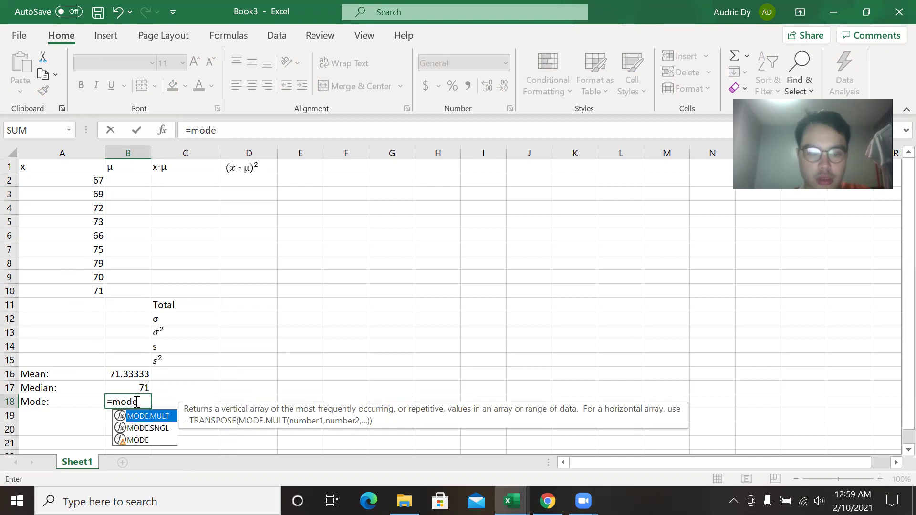
{"action": "left_click", "coordinate": [147, 439]}
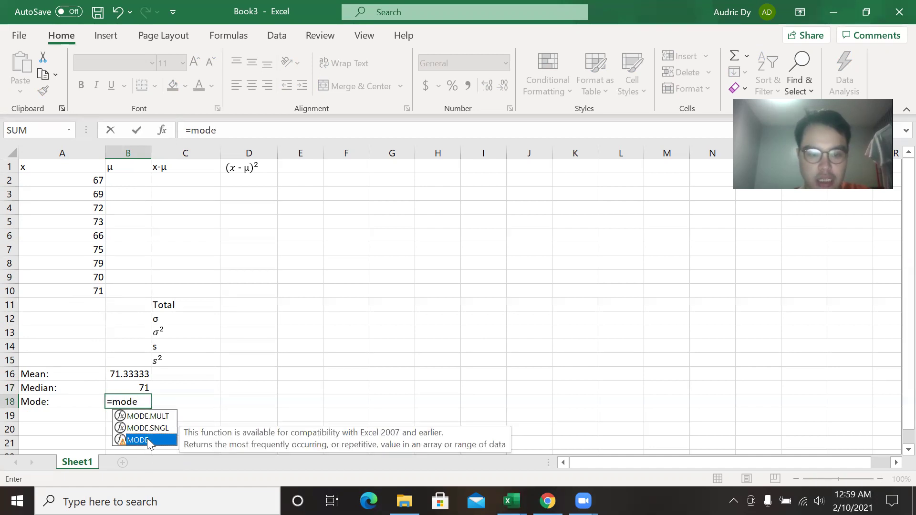
{"action": "type", "text": "("}
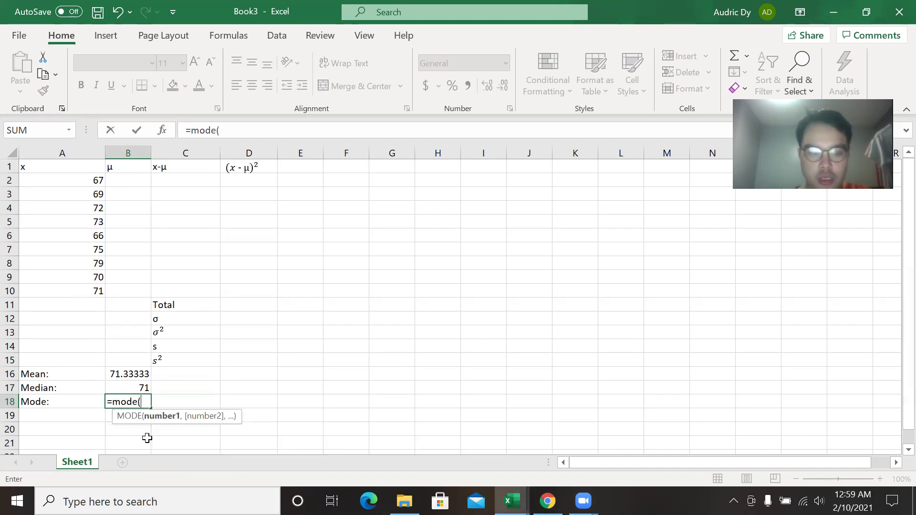
{"action": "left_click_drag", "start_coordinate": [67, 180], "coordinate": [70, 286]}
{"action": "type", "text": ")"}
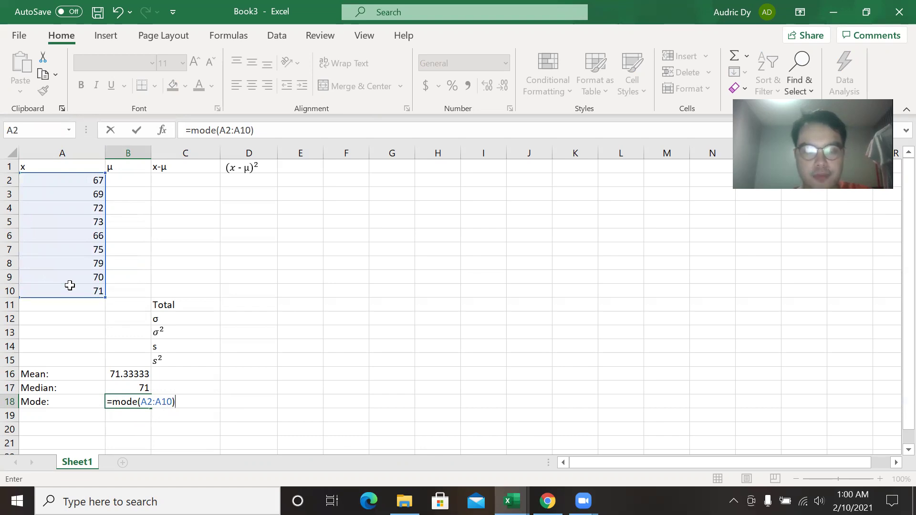
{"action": "key", "text": "Return"}
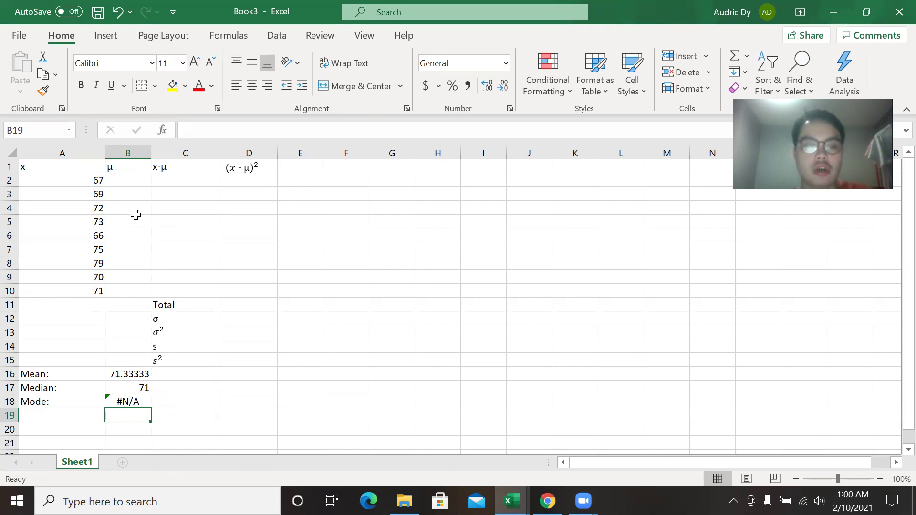
Step: Enter the mean 71.333333 in cell B2 of the μ column
{"action": "left_click", "coordinate": [129, 180]}
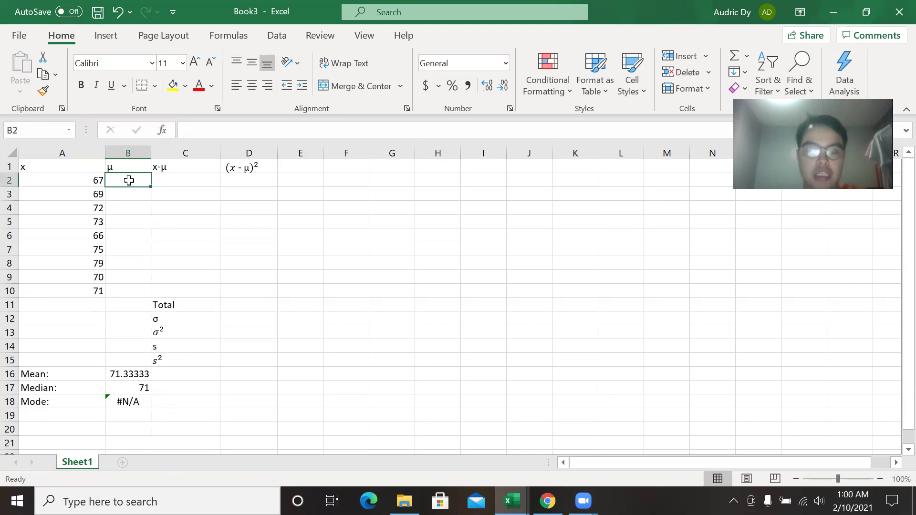
{"action": "left_click", "coordinate": [126, 373]}
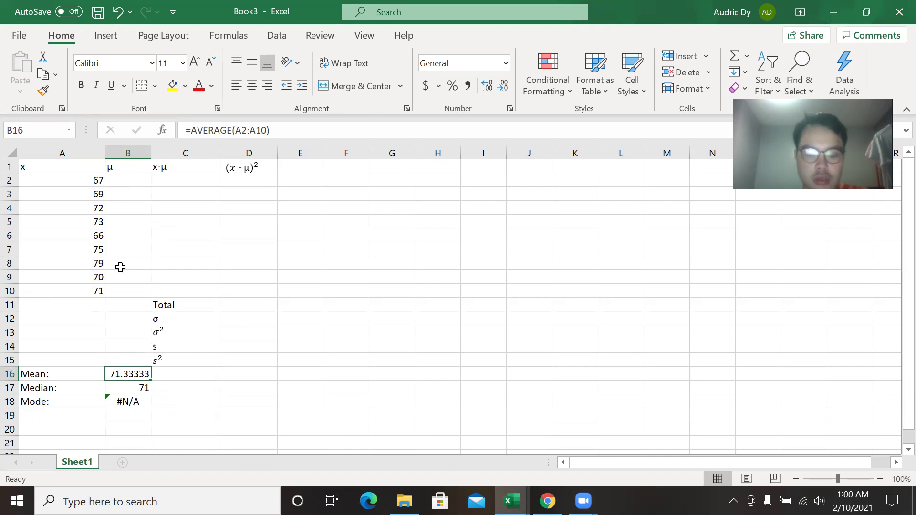
{"action": "left_click", "coordinate": [128, 180]}
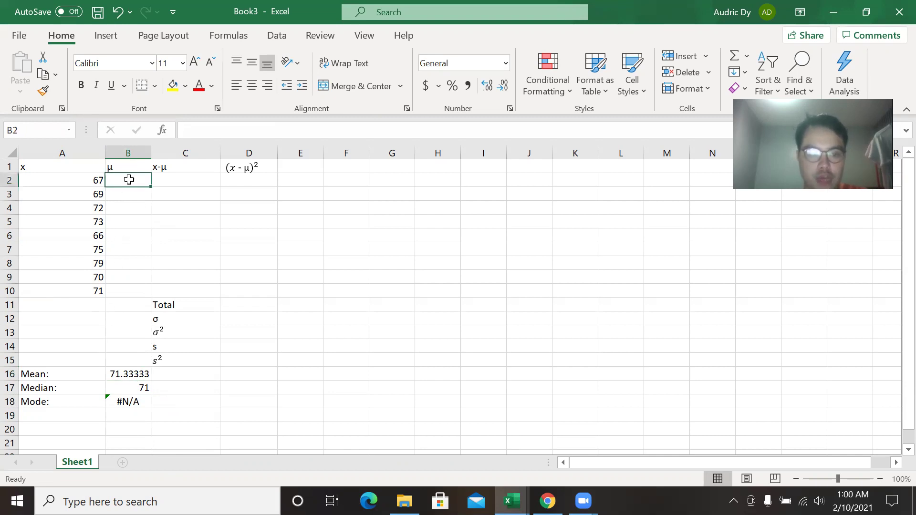
{"action": "type", "text": "71."}
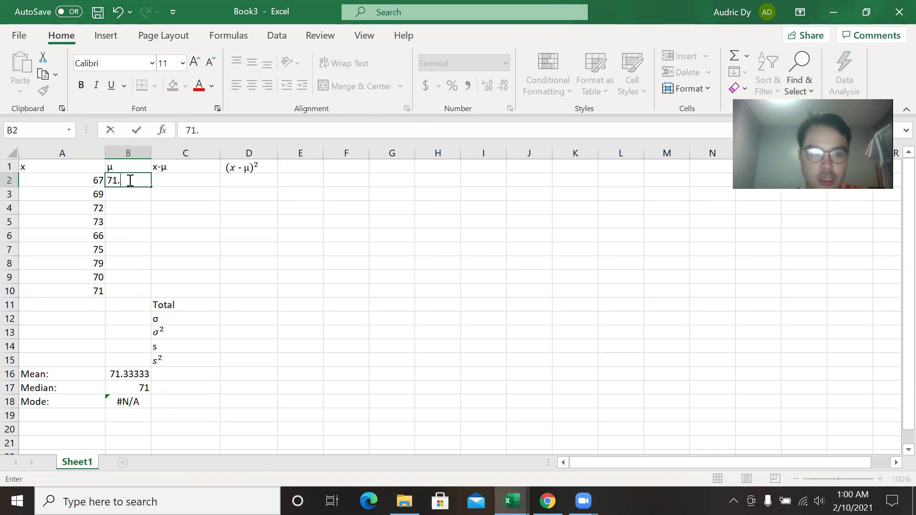
{"action": "type", "text": "333333"}
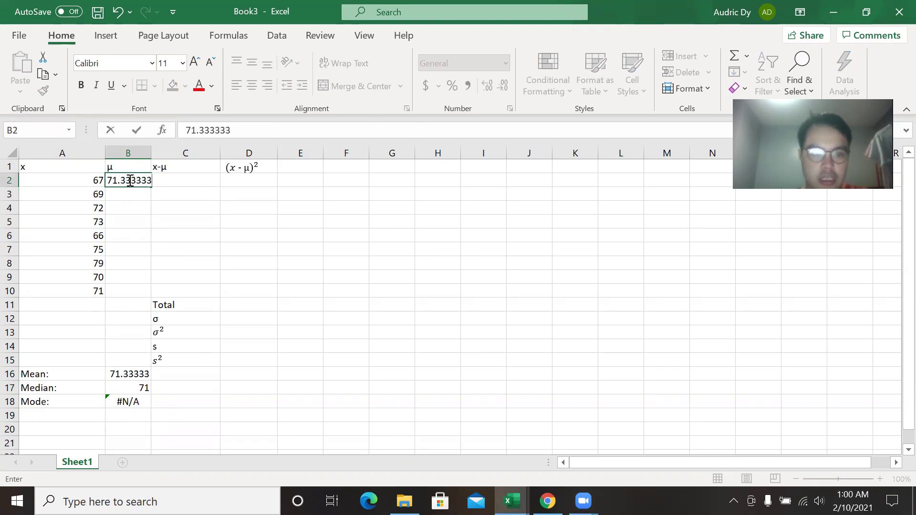
Step: Copy the mean value from B2 into each of the cells B3 to B10
{"action": "double_click", "coordinate": [129, 181]}
{"action": "key", "text": "ctrl+c"}
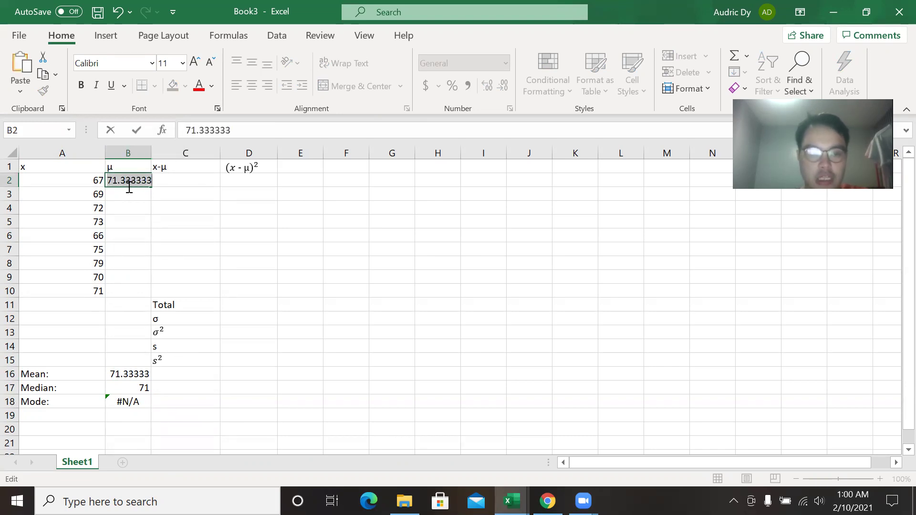
{"action": "left_click", "coordinate": [128, 194]}
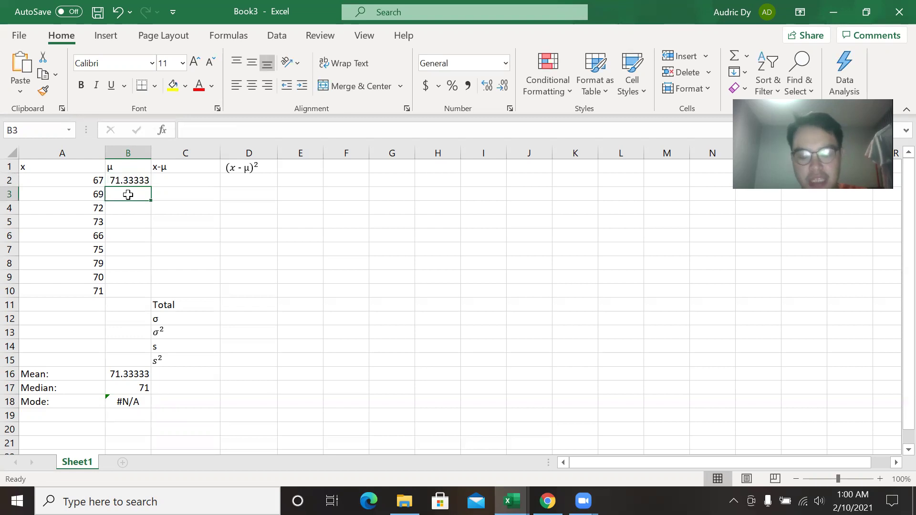
{"action": "key", "text": "ctrl+v"}
{"action": "key", "text": "Return"}
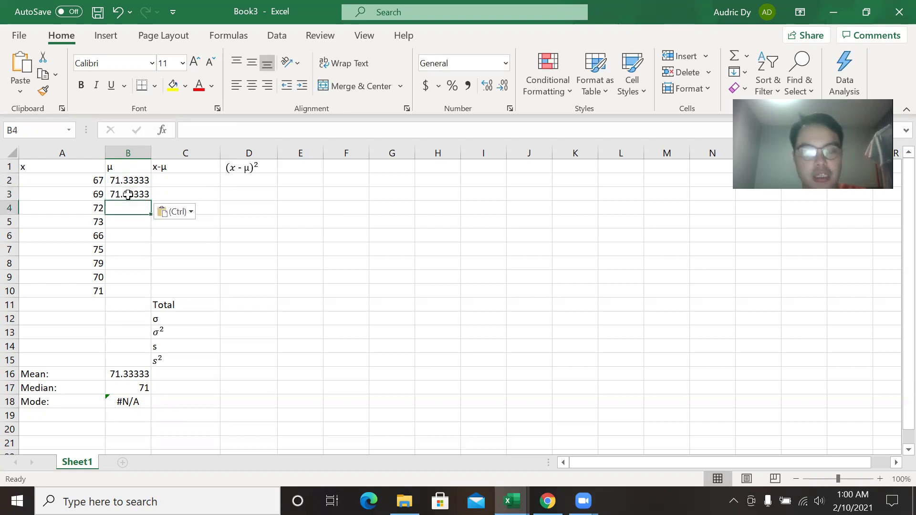
{"action": "key", "text": "ctrl+v"}
{"action": "key", "text": "Return"}
{"action": "key", "text": "ctrl+v"}
{"action": "key", "text": "Return"}
{"action": "key", "text": "ctrl+v"}
{"action": "key", "text": "ctrl+Down"}
{"action": "key", "text": "Up"}
{"action": "key", "text": "Up"}
{"action": "key", "text": "Up"}
{"action": "key", "text": "Up"}
{"action": "key", "text": "Up"}
{"action": "key", "text": "Up"}
{"action": "key", "text": "Up"}
{"action": "key", "text": "Up"}
{"action": "key", "text": "Up"}
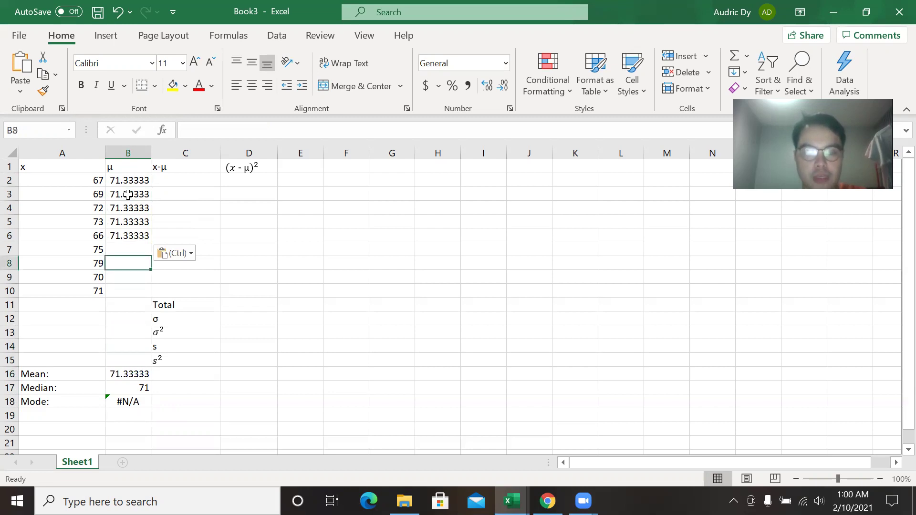
{"action": "key", "text": "ctrl+v"}
{"action": "key", "text": "Return"}
{"action": "key", "text": "ctrl+v"}
{"action": "key", "text": "Return"}
{"action": "key", "text": "ctrl+v"}
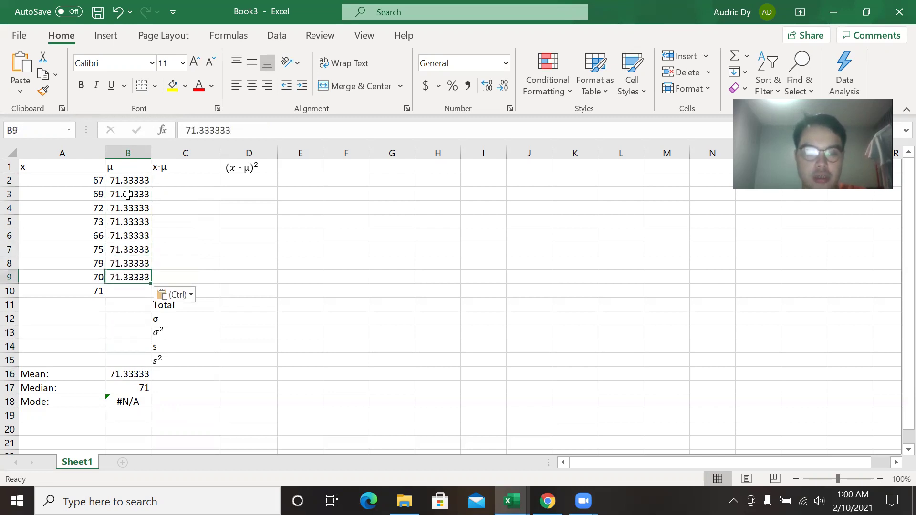
{"action": "key", "text": "Return"}
{"action": "key", "text": "ctrl+v"}
{"action": "key", "text": "Right"}
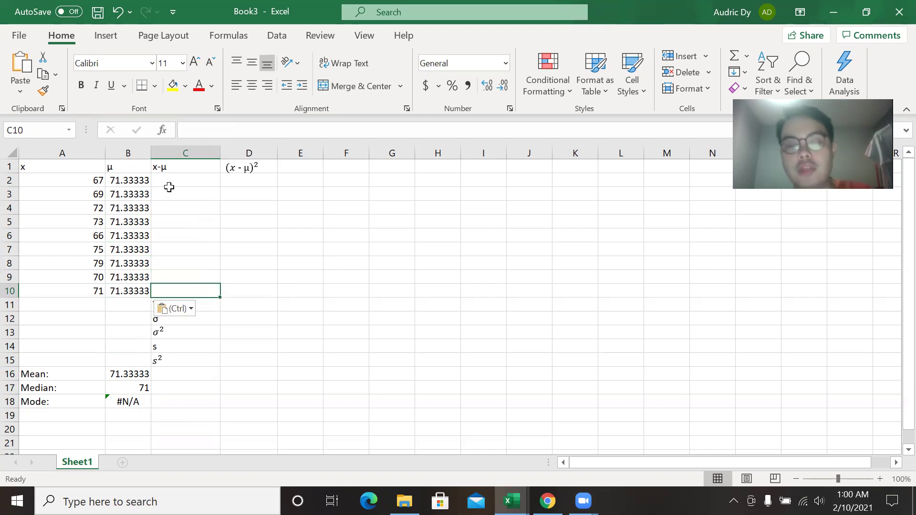
Step: Calculate x-μ in cell C2 with the formula =A2-B2 and fill it down to C10
{"action": "left_click", "coordinate": [171, 184]}
{"action": "type", "text": "="}
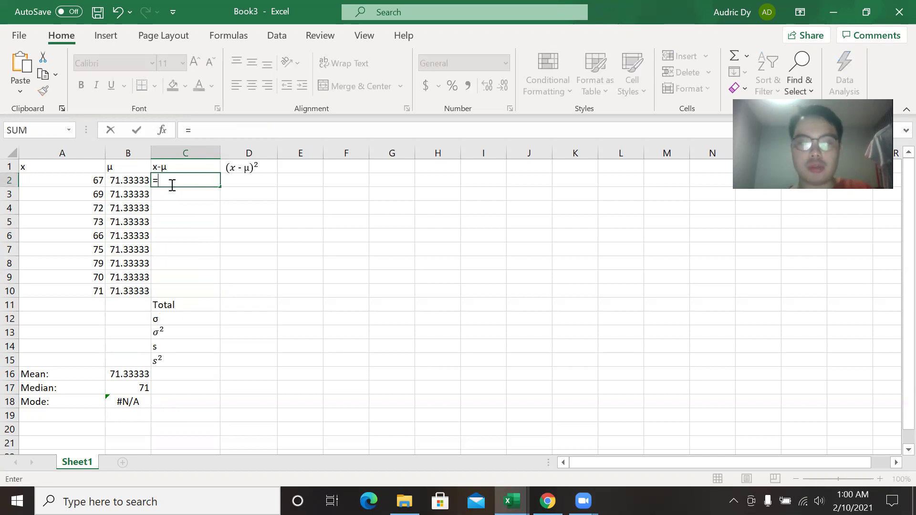
{"action": "left_click", "coordinate": [93, 181]}
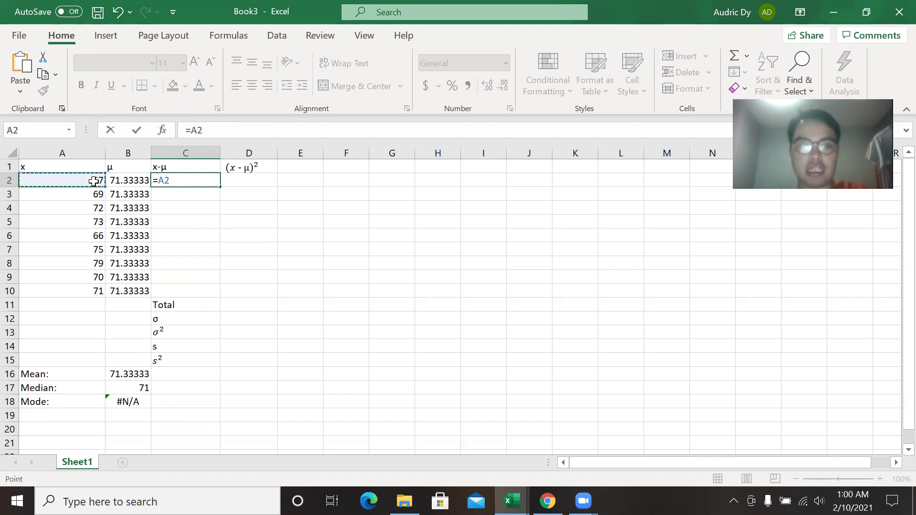
{"action": "left_click", "coordinate": [177, 183]}
{"action": "type", "text": "-"}
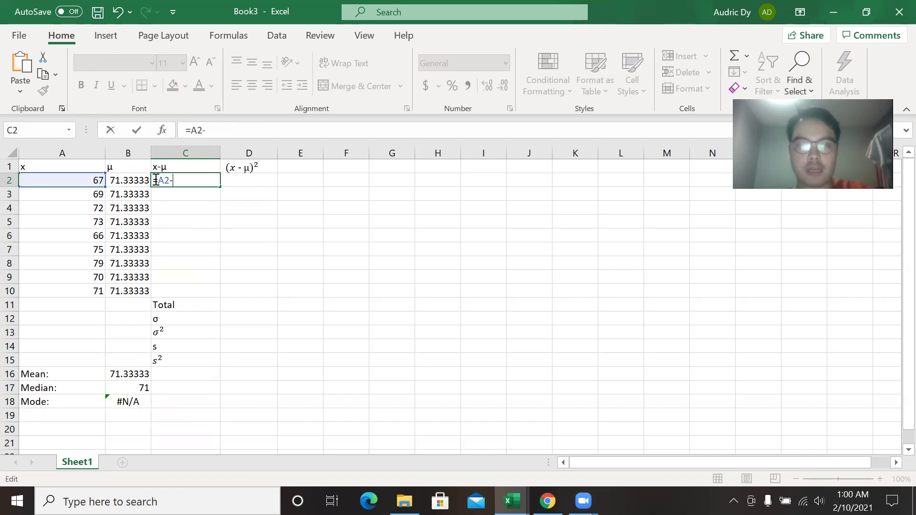
{"action": "left_click", "coordinate": [132, 178]}
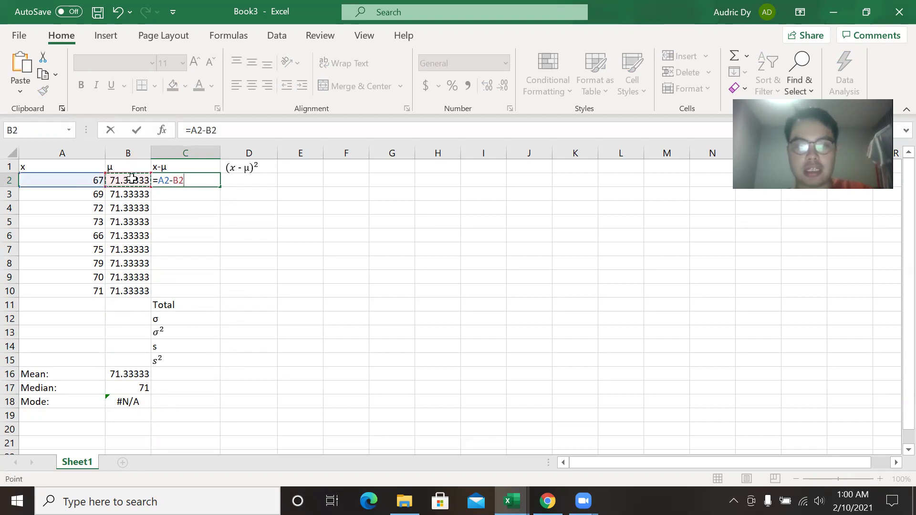
{"action": "key", "text": "Return"}
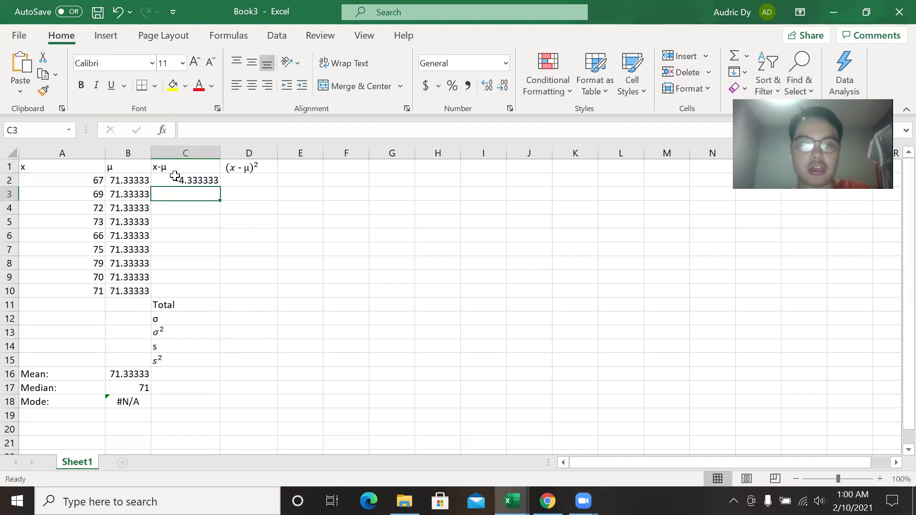
{"action": "left_click", "coordinate": [210, 179]}
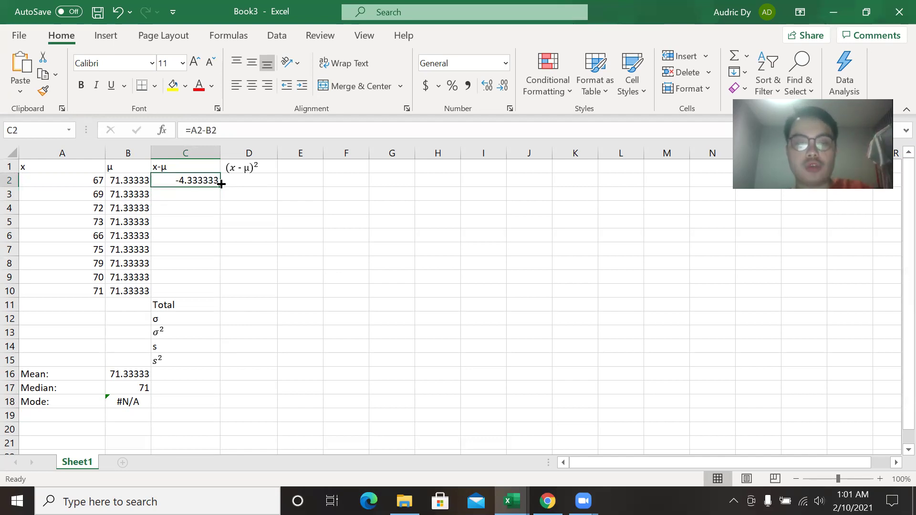
{"action": "left_click_drag", "start_coordinate": [221, 184], "coordinate": [226, 291]}
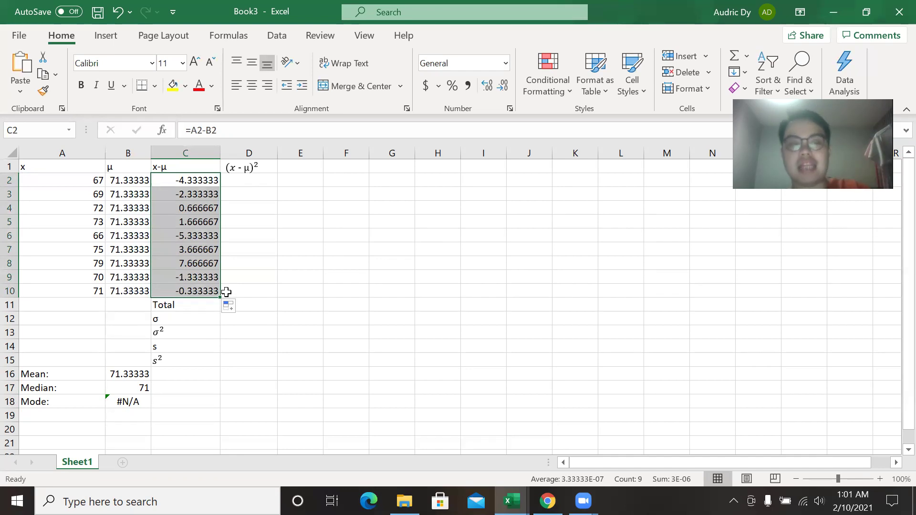
Step: Examine the filled x-μ formulas in cells C3 to C7 to check which cells they reference
{"action": "left_click", "coordinate": [192, 194]}
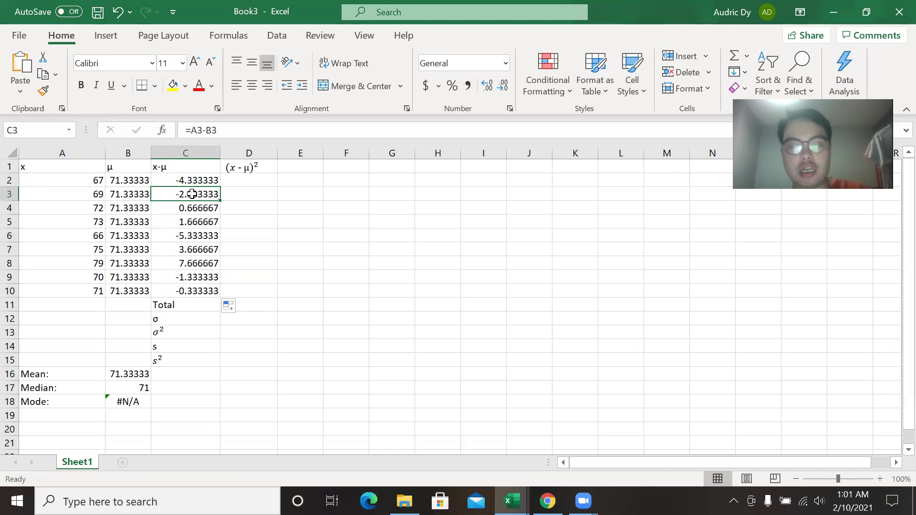
{"action": "double_click", "coordinate": [192, 194]}
{"action": "left_click", "coordinate": [192, 206]}
{"action": "double_click", "coordinate": [192, 206]}
{"action": "double_click", "coordinate": [193, 222]}
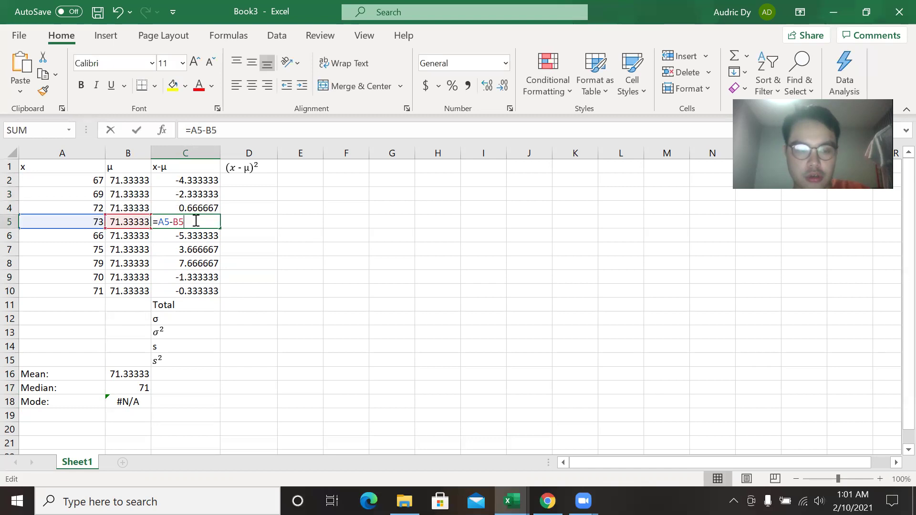
{"action": "double_click", "coordinate": [195, 234]}
{"action": "left_click", "coordinate": [194, 247]}
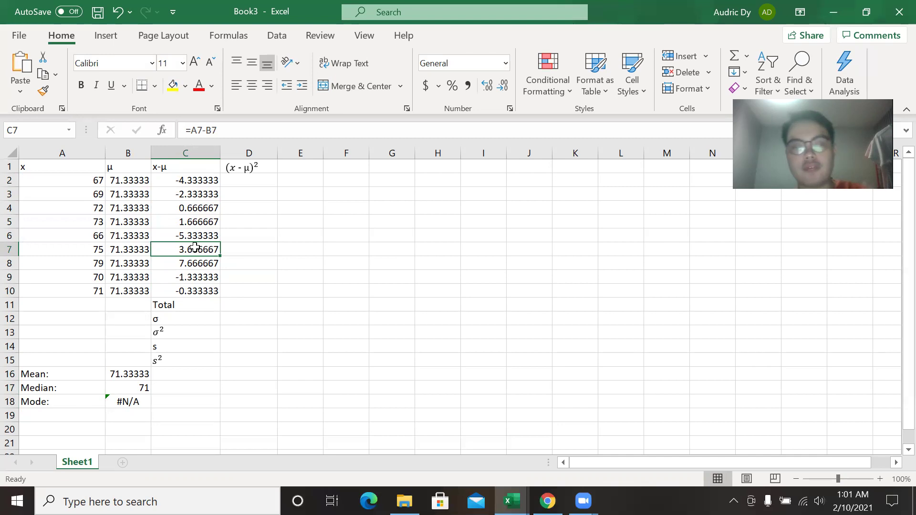
Step: Square the deviation in cell D2 with the formula =POWER(C2,2)
{"action": "left_click", "coordinate": [257, 181]}
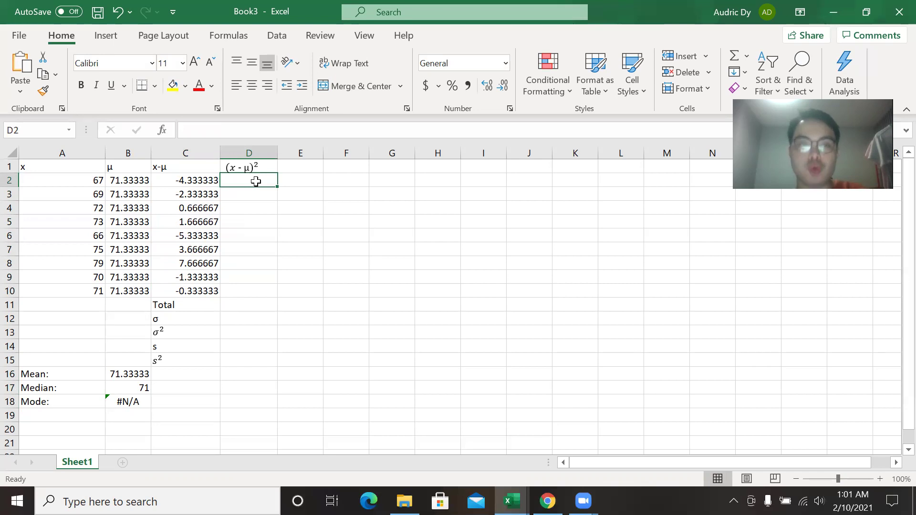
{"action": "type", "text": "="}
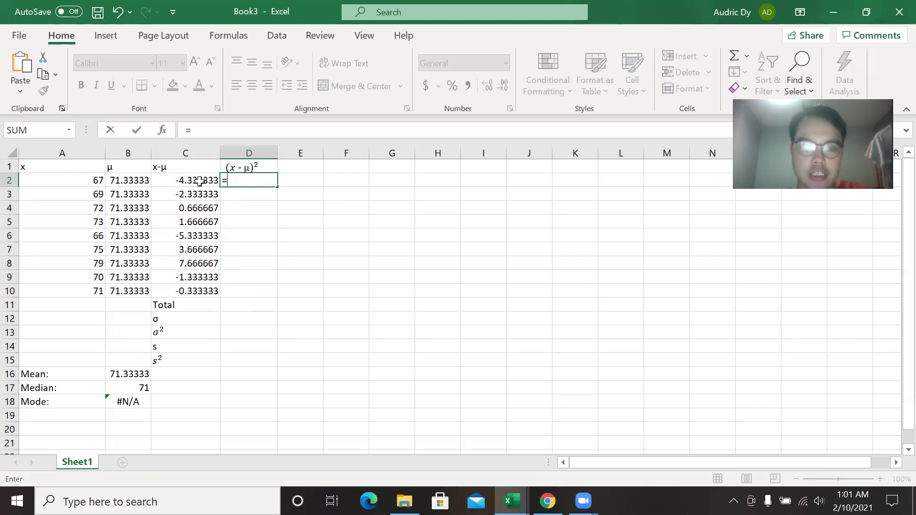
{"action": "type", "text": "p"}
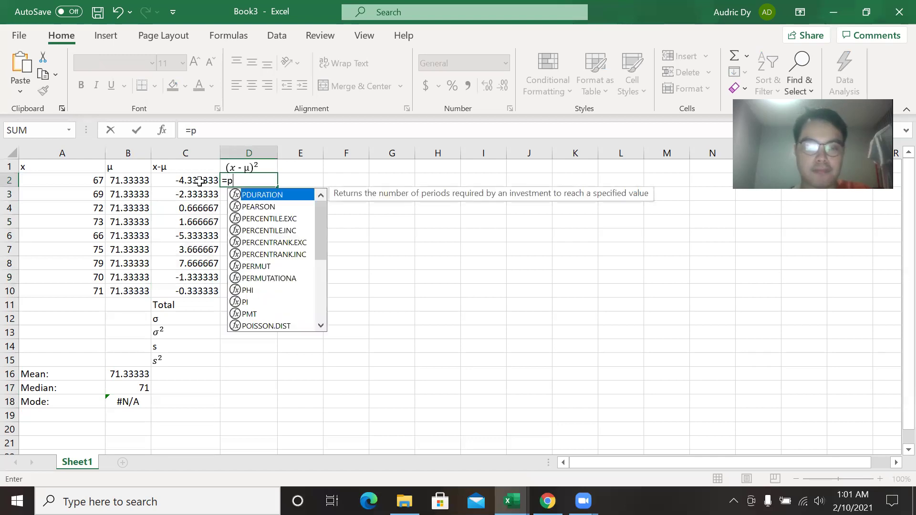
{"action": "type", "text": "ower"}
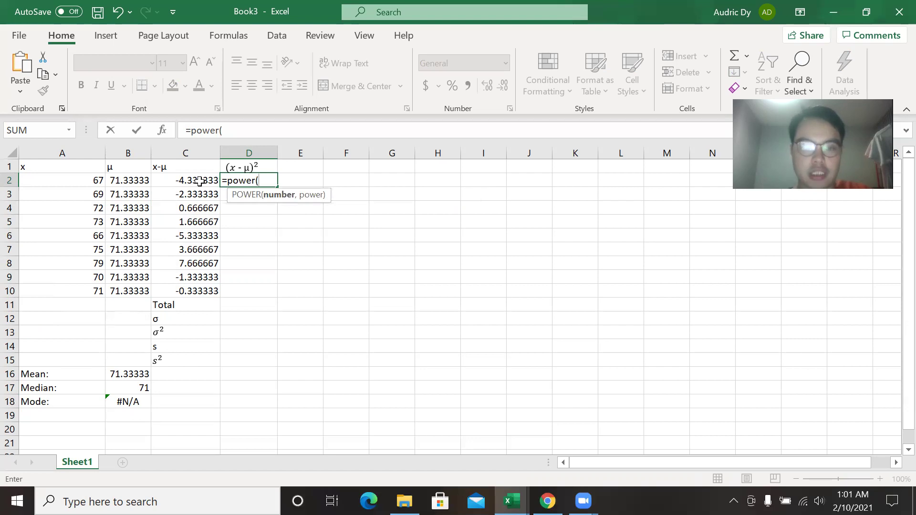
{"action": "left_click", "coordinate": [199, 181]}
{"action": "type", "text": ","}
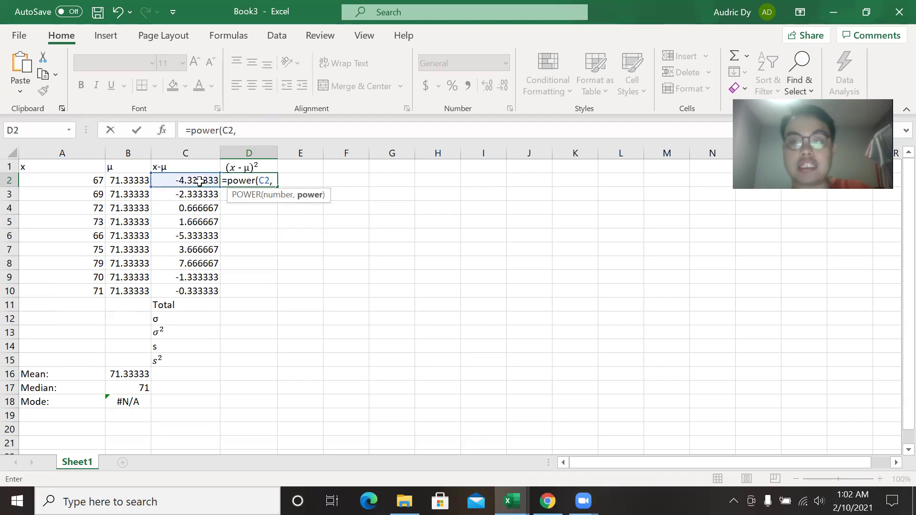
{"action": "type", "text": "2)"}
{"action": "key", "text": "Return"}
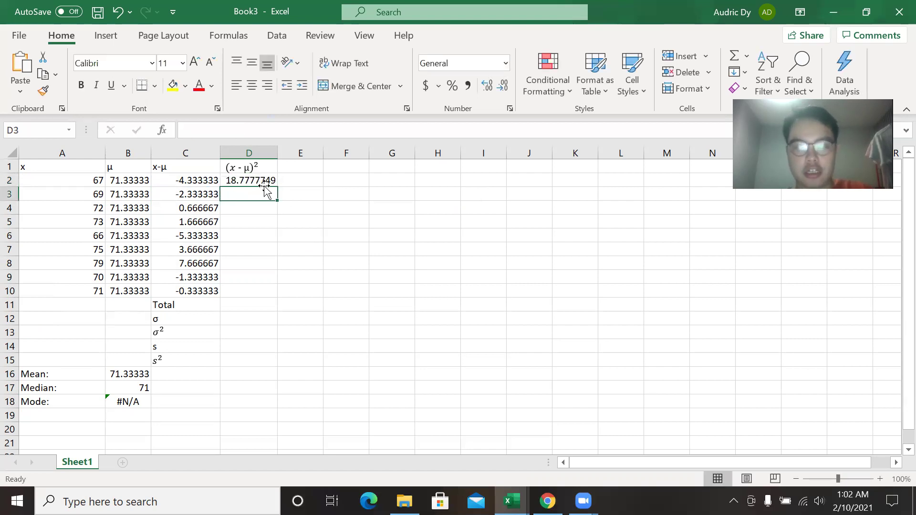
Step: Try to fill the POWER formula from D2 down to D4, and undo the fill
{"action": "left_click", "coordinate": [264, 182]}
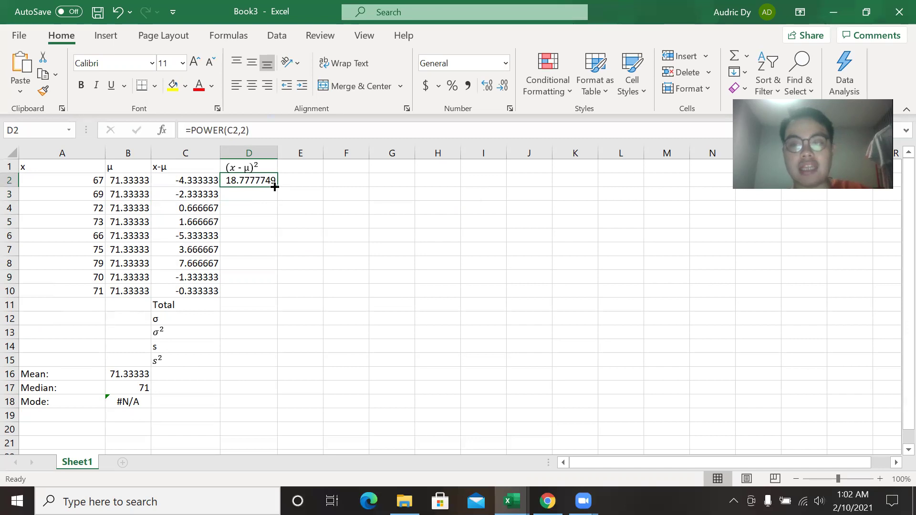
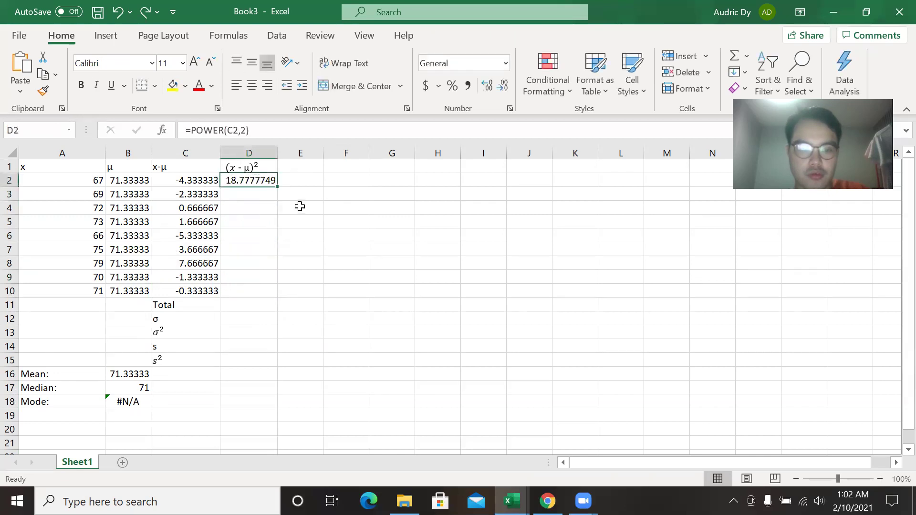
{"action": "left_click_drag", "start_coordinate": [277, 186], "coordinate": [274, 217]}
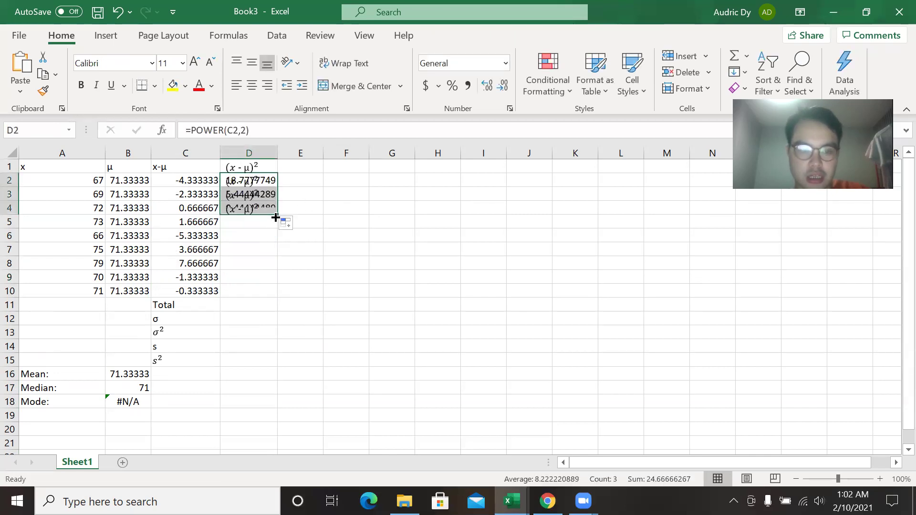
{"action": "key", "text": "ctrl+z"}
Step: Move the (x - μ)² heading text box out of column D and fill the D2 formula down to D10
{"action": "left_click", "coordinate": [255, 168]}
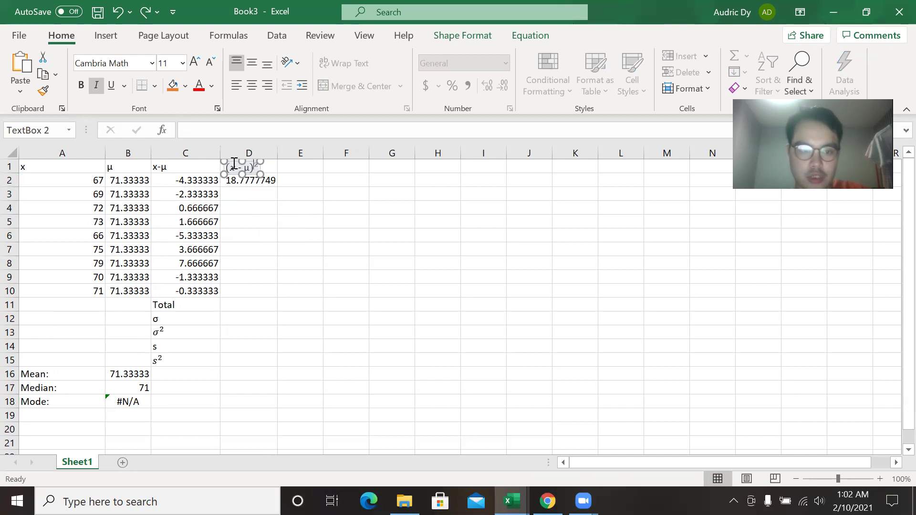
{"action": "left_click_drag", "start_coordinate": [236, 164], "coordinate": [276, 295]}
{"action": "left_click", "coordinate": [272, 182]}
{"action": "left_click", "coordinate": [326, 183]}
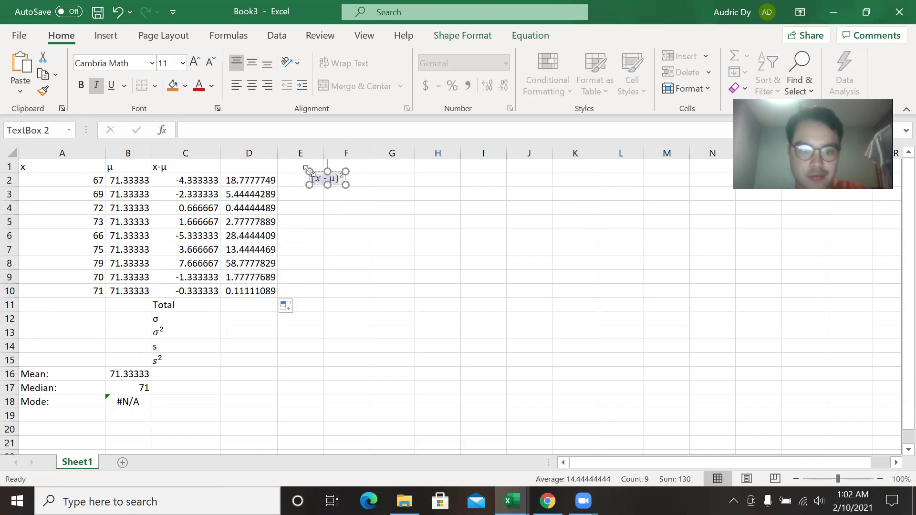
Step: Try to move the (x - μ)² heading text box back over cell D1
{"action": "left_click_drag", "start_coordinate": [316, 174], "coordinate": [235, 149]}
{"action": "key", "text": "Escape"}
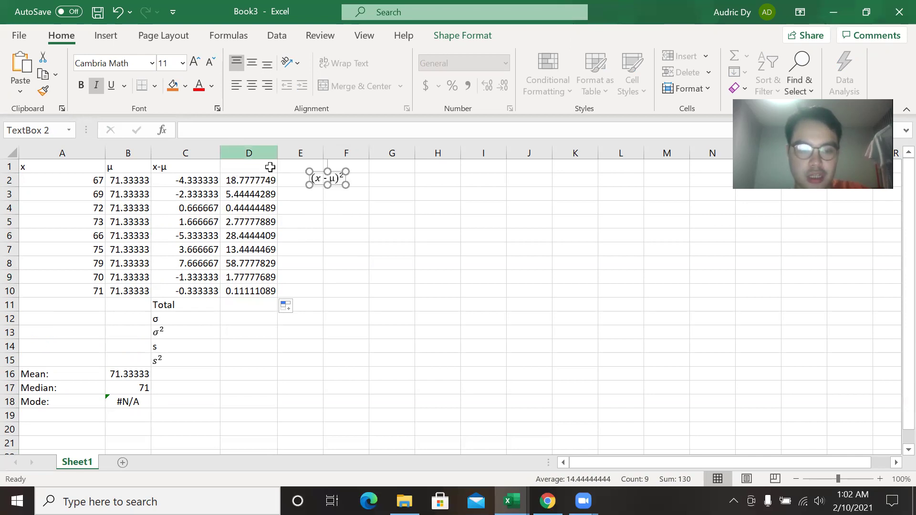
{"action": "left_click_drag", "start_coordinate": [319, 177], "coordinate": [244, 164]}
{"action": "key", "text": "ctrl+z"}
Step: Place the (x - μ)² heading text box just beside column D near cell E1, and select cell D11
{"action": "left_click_drag", "start_coordinate": [313, 168], "coordinate": [289, 162]}
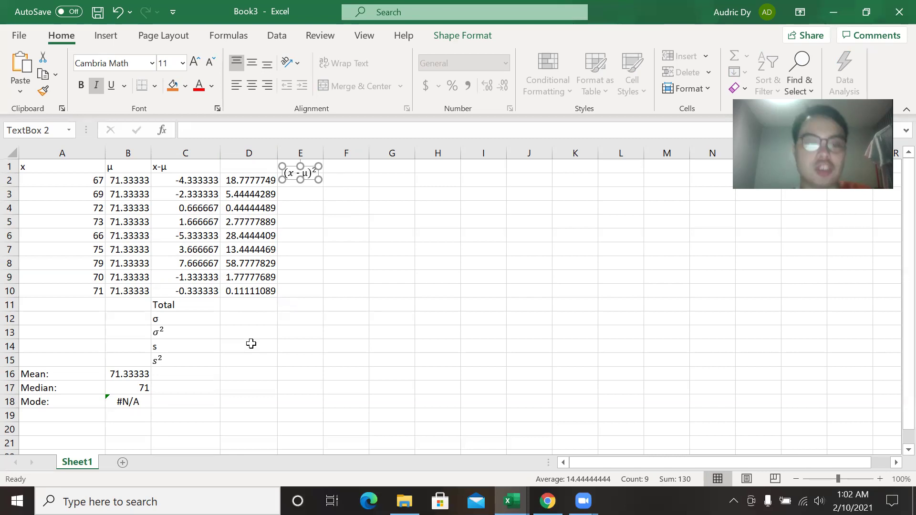
{"action": "left_click", "coordinate": [242, 302]}
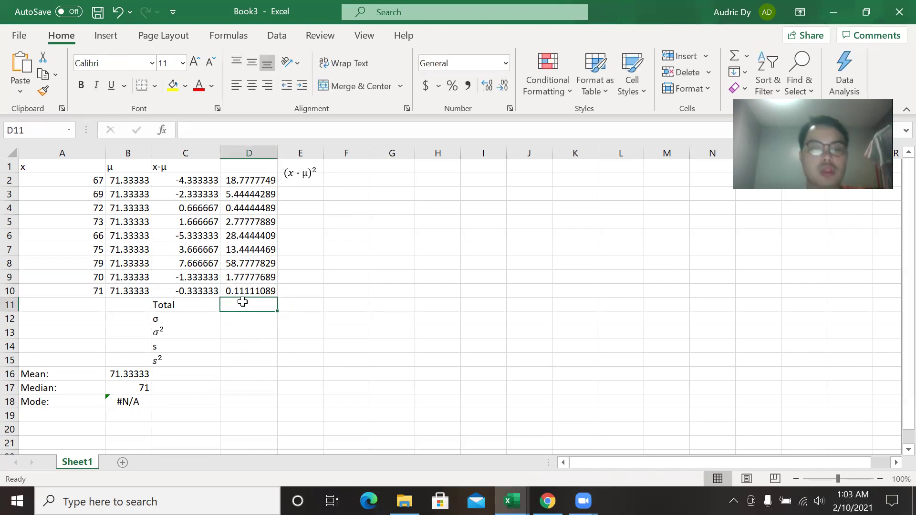
Step: Total the squared deviations D2:D10 in cell D11 with the SUM function
{"action": "double_click", "coordinate": [243, 302]}
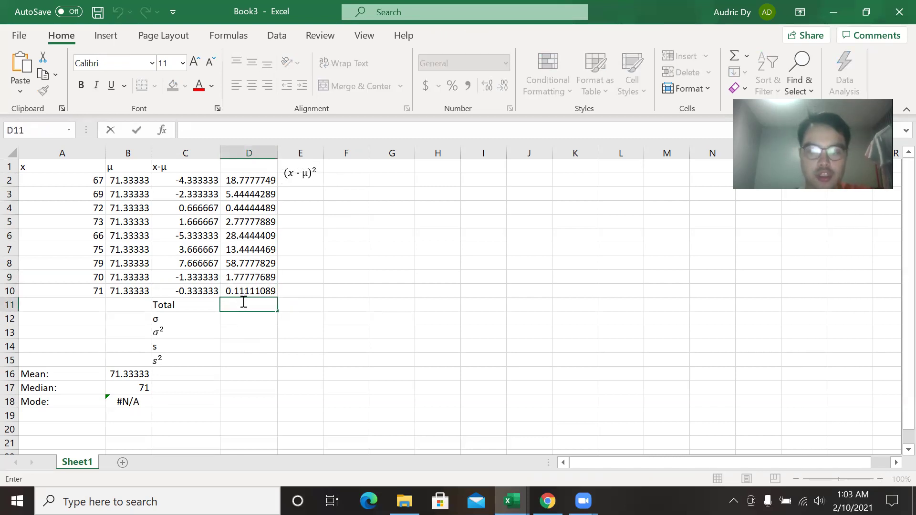
{"action": "type", "text": "=sum("}
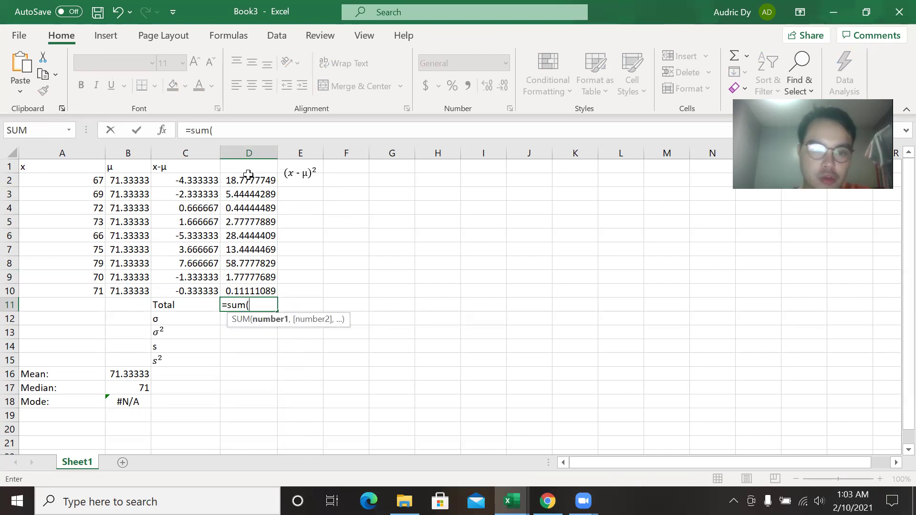
{"action": "left_click_drag", "start_coordinate": [250, 177], "coordinate": [244, 292]}
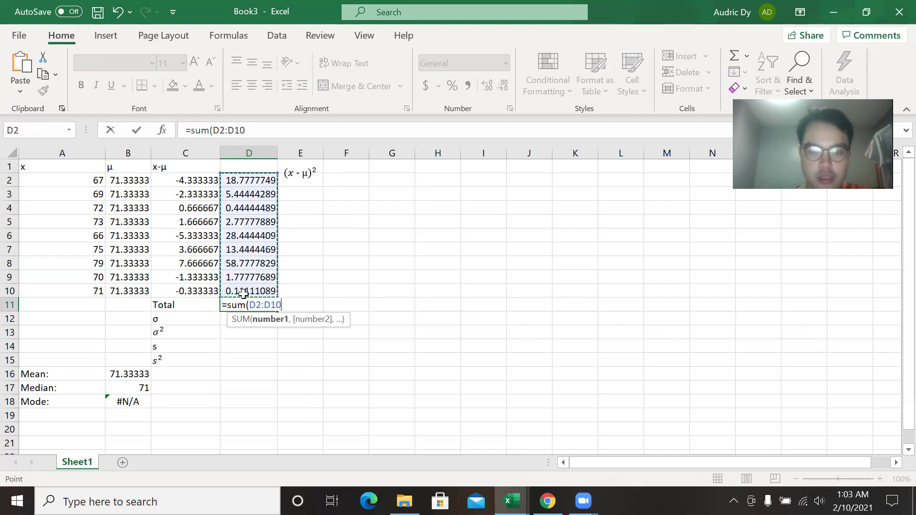
{"action": "type", "text": ")"}
{"action": "key", "text": "Return"}
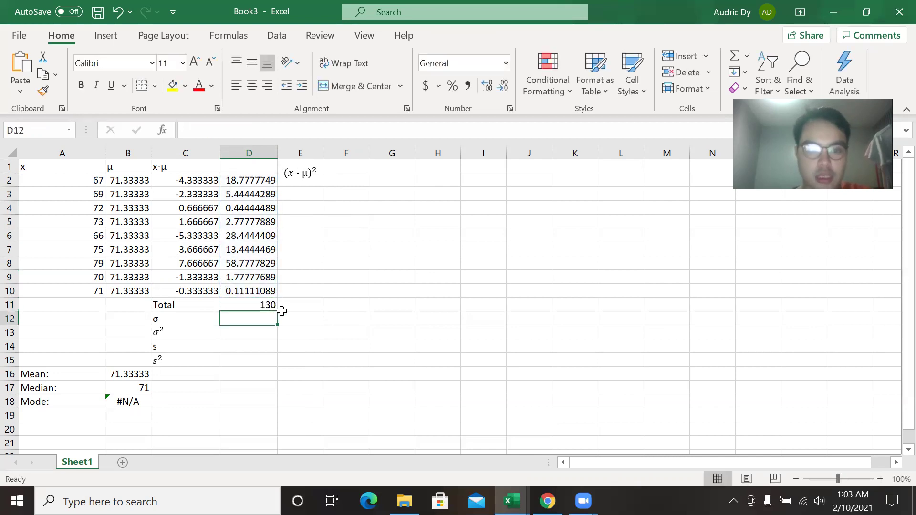
Step: Label cell E11 "Variance" and calculate it in F11 with the formula =D11/9
{"action": "left_click", "coordinate": [293, 306]}
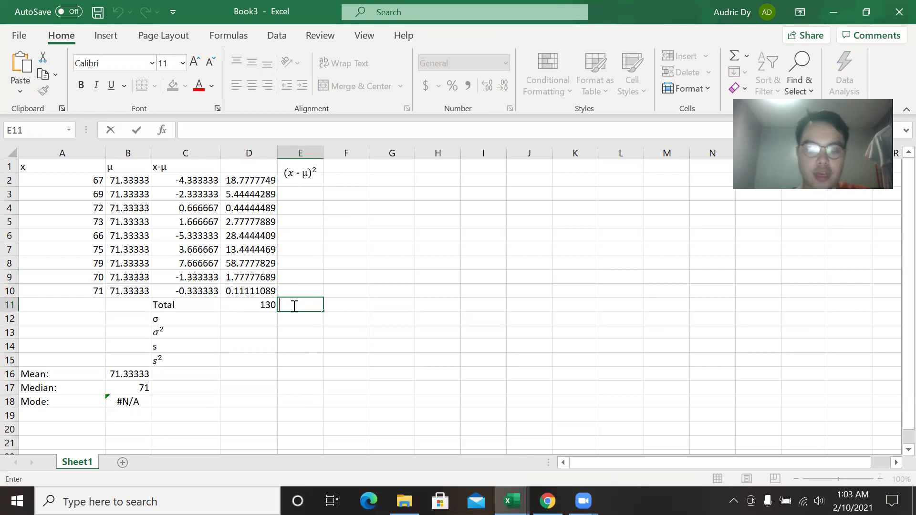
{"action": "type", "text": "Variance"}
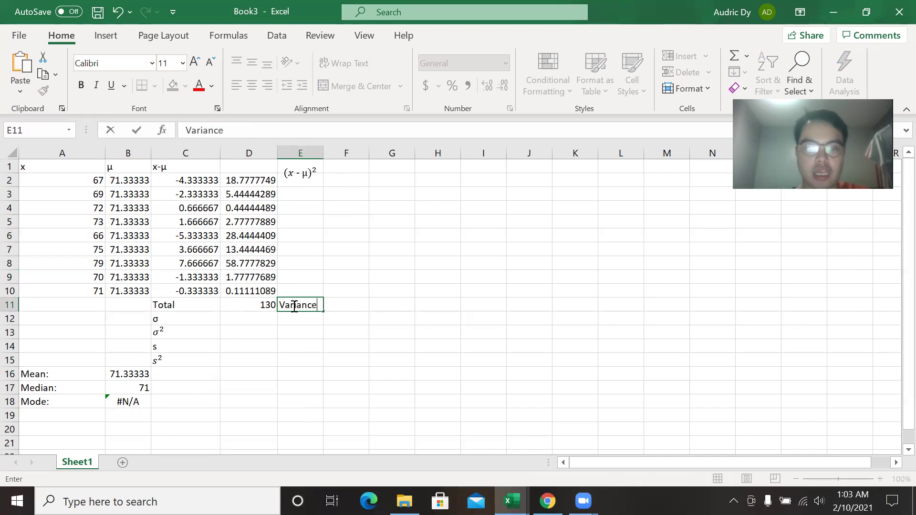
{"action": "key", "text": "Tab"}
{"action": "type", "text": "="}
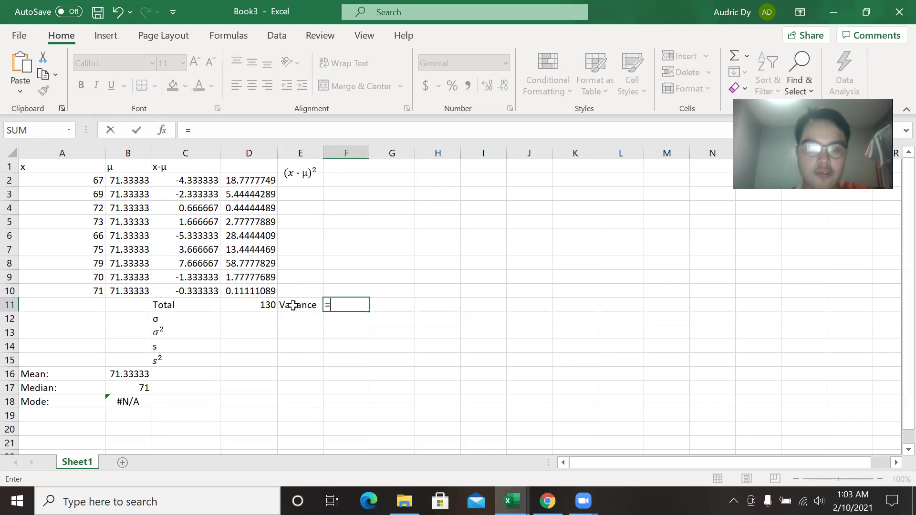
{"action": "left_click", "coordinate": [254, 301]}
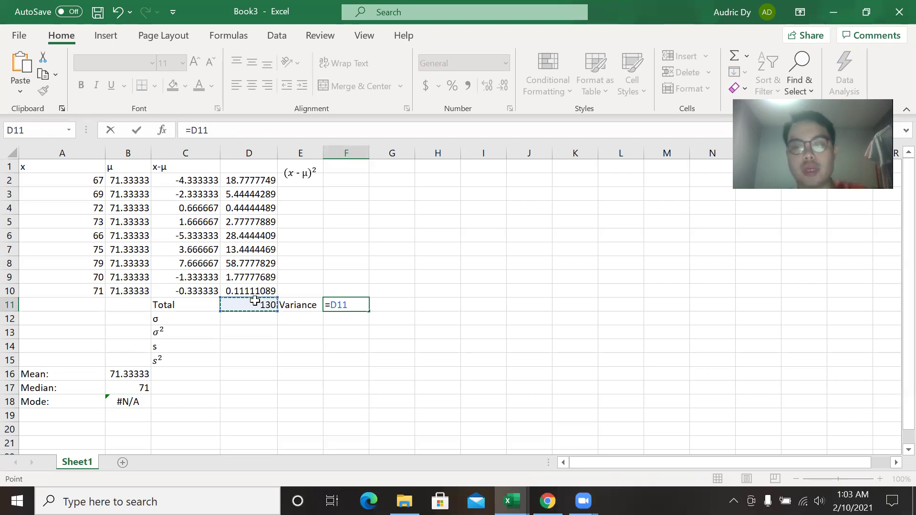
{"action": "type", "text": "/"}
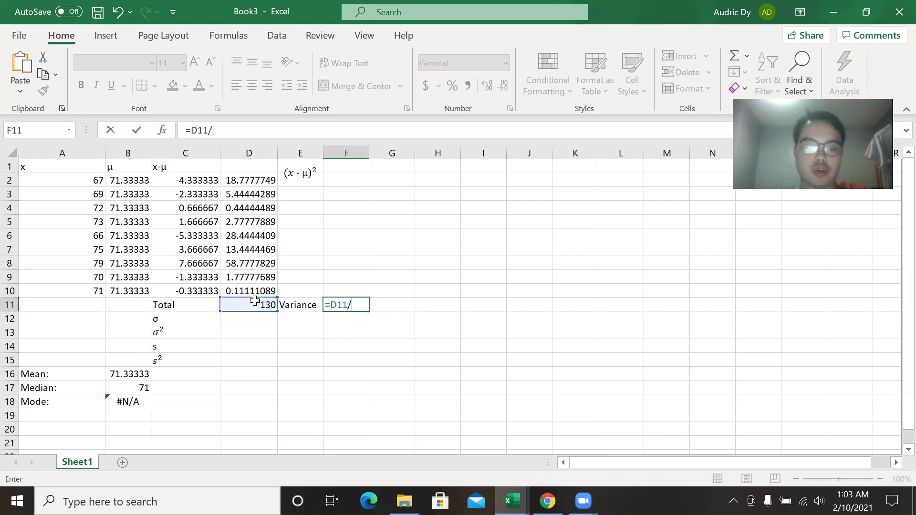
{"action": "type", "text": "9"}
{"action": "key", "text": "Return"}
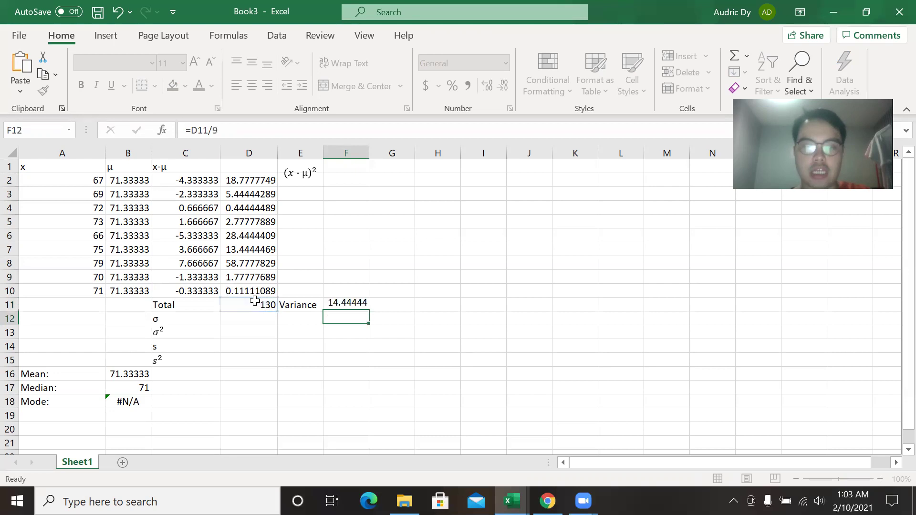
Step: Label cell E12 "Std. Dev" and calculate it in F12 as the square root of F11 with SQRT
{"action": "left_click", "coordinate": [306, 317]}
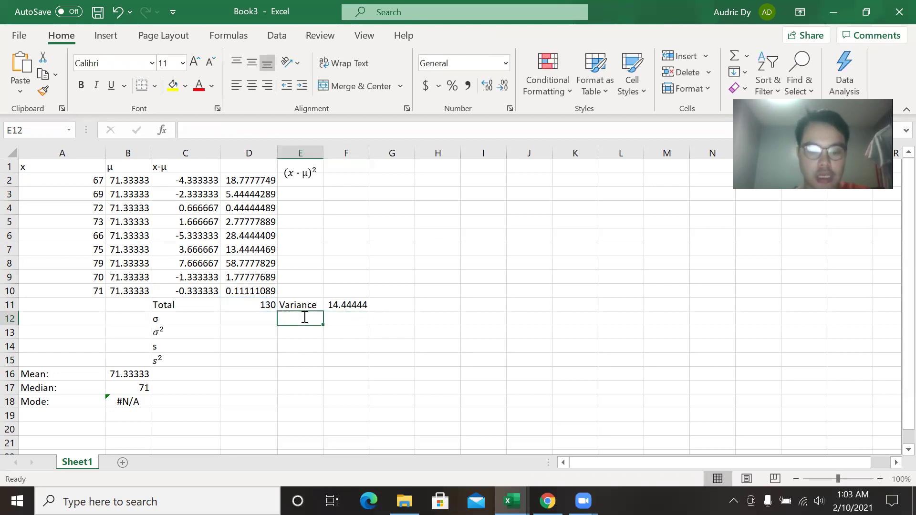
{"action": "type", "text": "Std. Dev"}
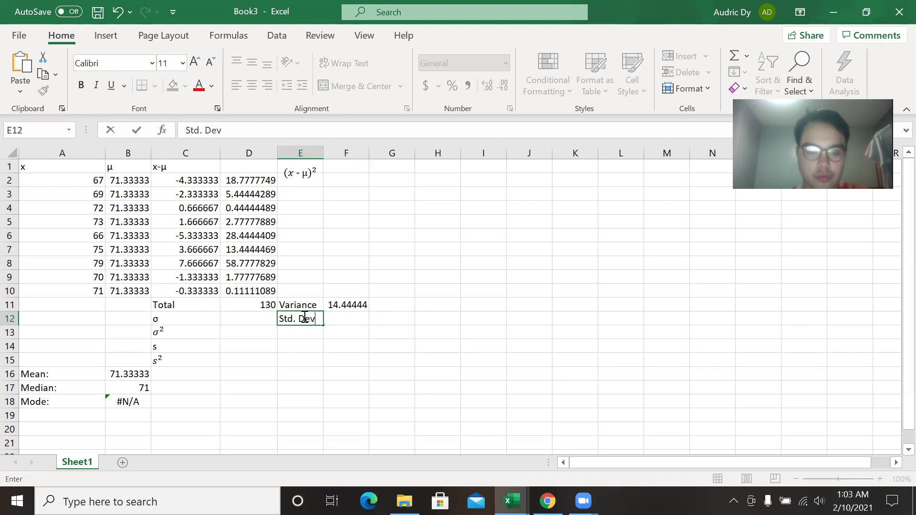
{"action": "key", "text": "Tab"}
{"action": "type", "text": "="}
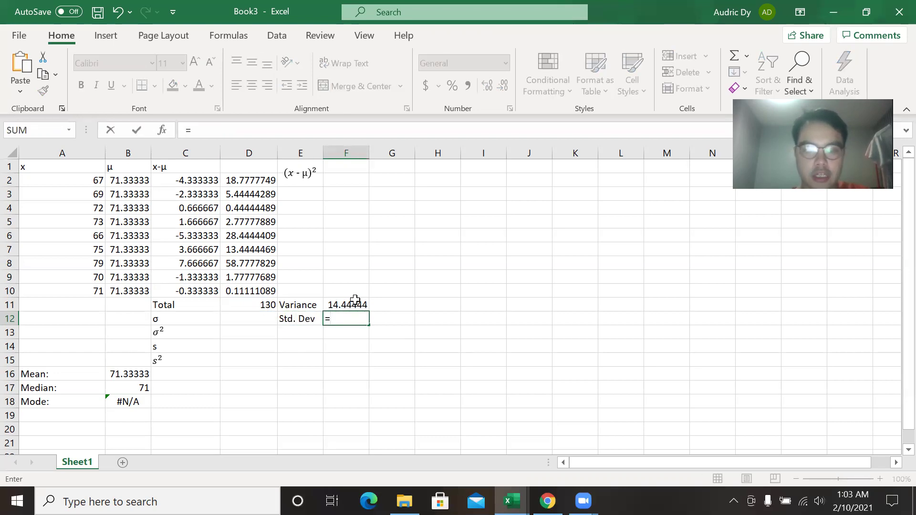
{"action": "type", "text": "sqrt("}
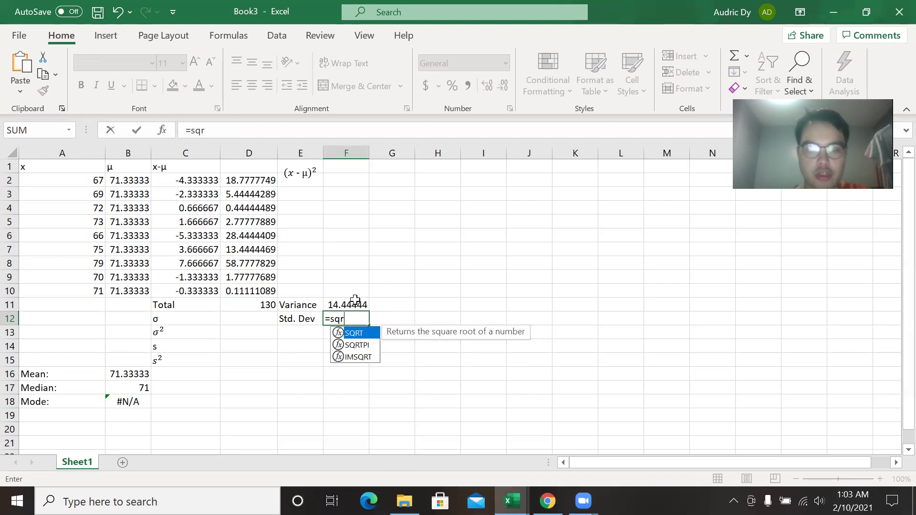
{"action": "left_click", "coordinate": [355, 301]}
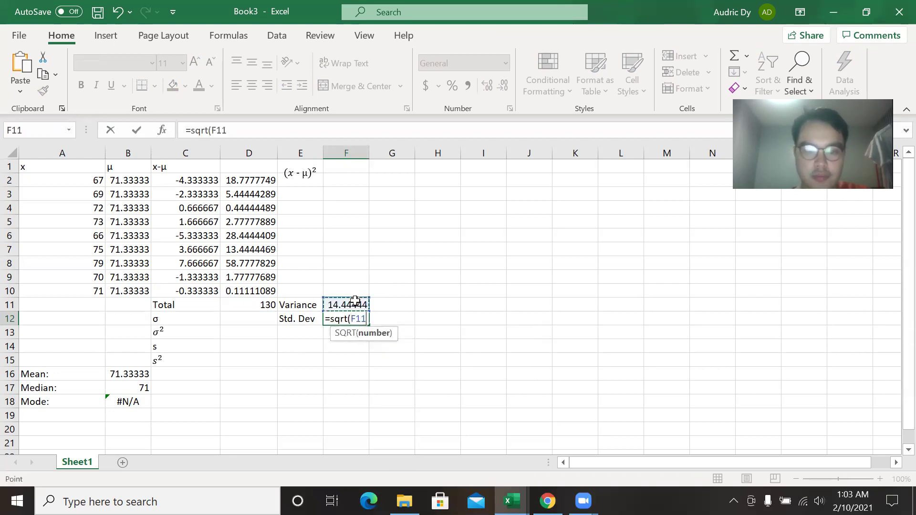
{"action": "type", "text": ")"}
{"action": "key", "text": "Return"}
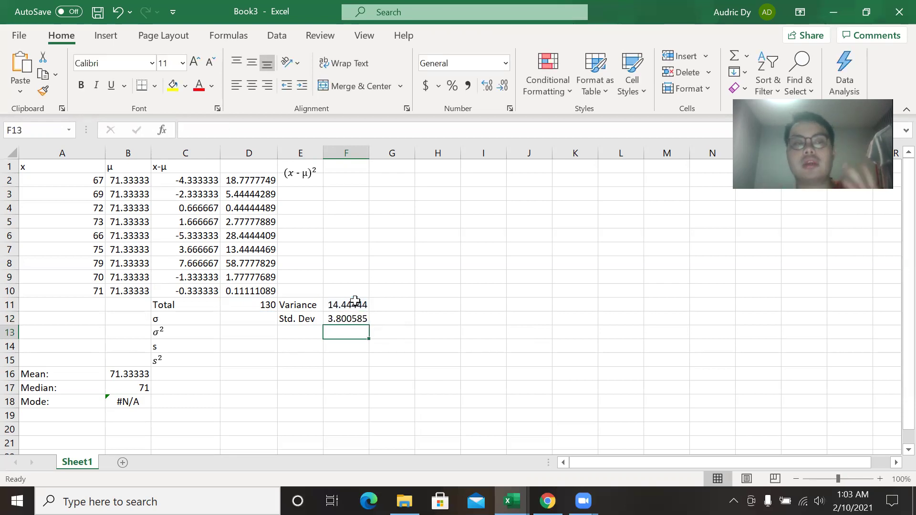
Step: Calculate the population standard deviation of A2:A10 in cell D12, beside the σ label, with STDEV.P
{"action": "double_click", "coordinate": [238, 319]}
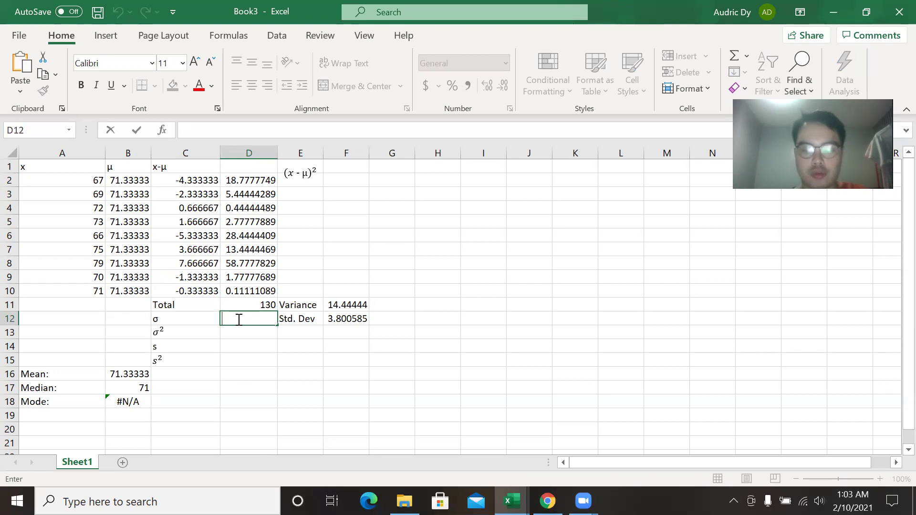
{"action": "type", "text": "="}
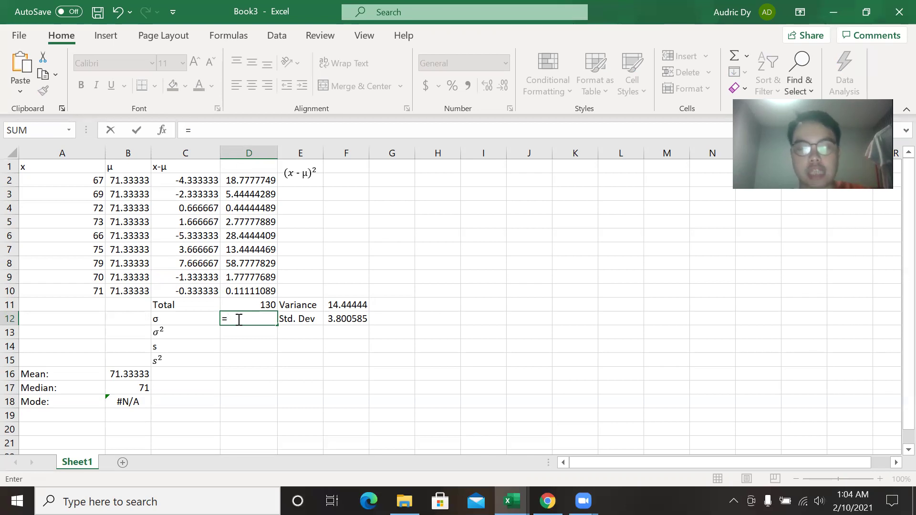
{"action": "type", "text": "p"}
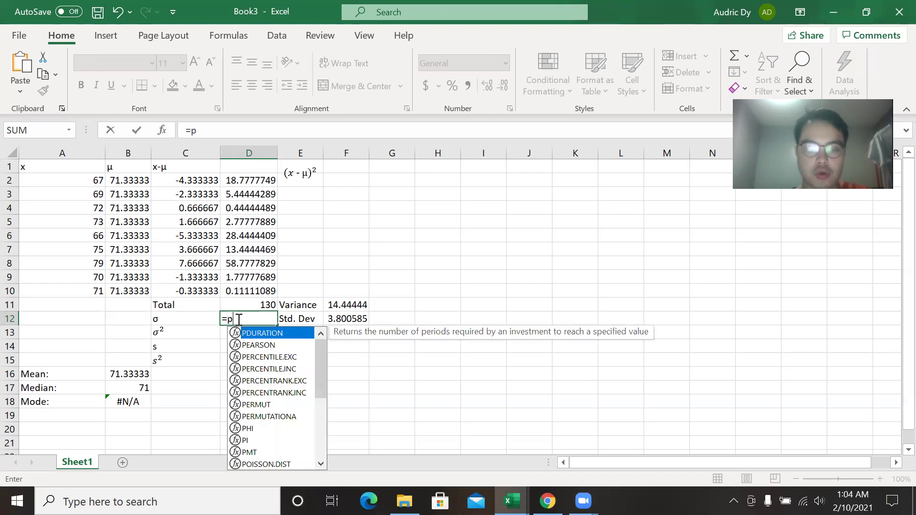
{"action": "type", "text": "o"}
{"action": "key", "text": "BackSpace"}
{"action": "key", "text": "BackSpace"}
{"action": "type", "text": "s"}
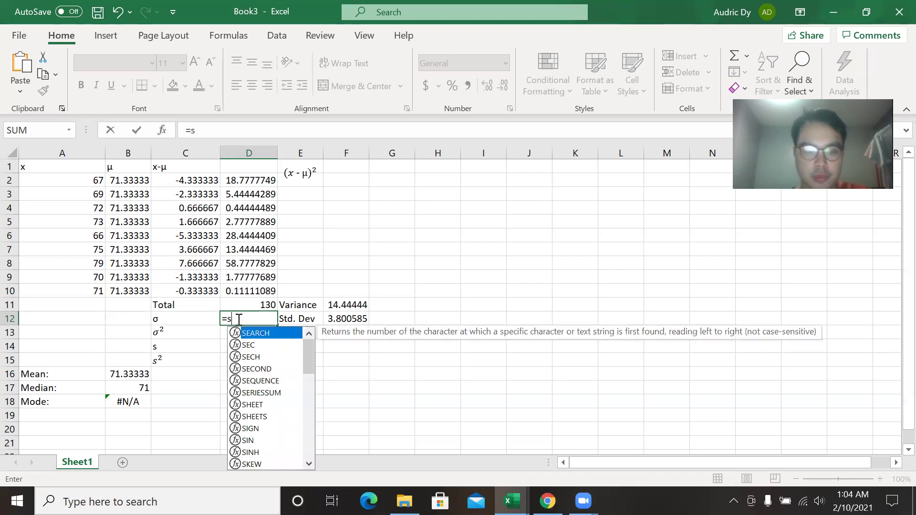
{"action": "type", "text": "tde"}
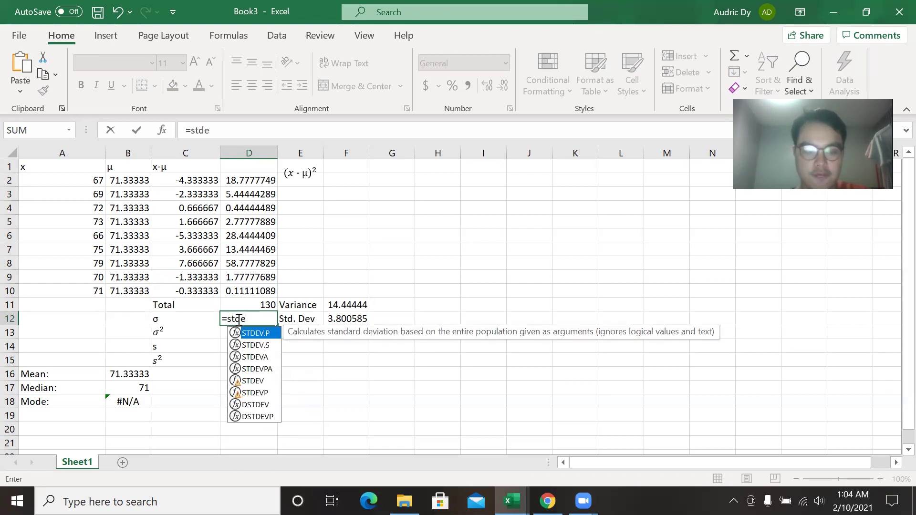
{"action": "type", "text": "v.p"}
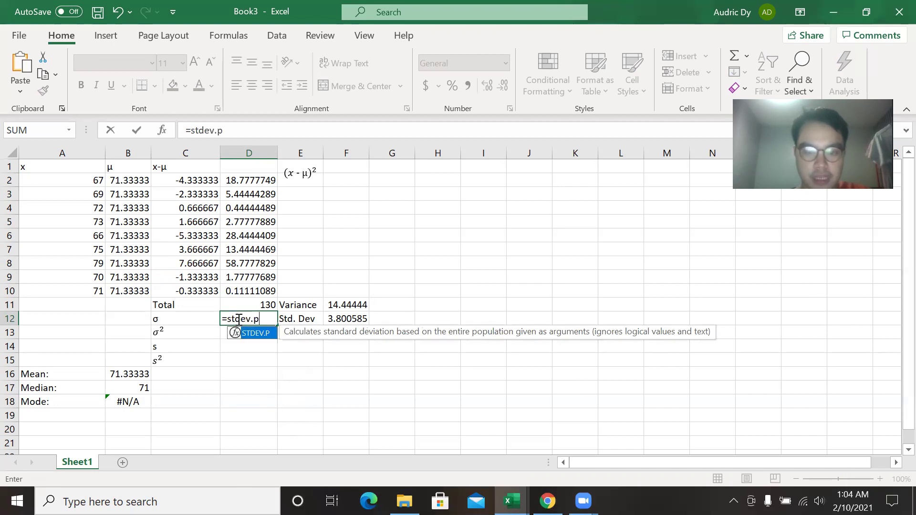
{"action": "type", "text": "("}
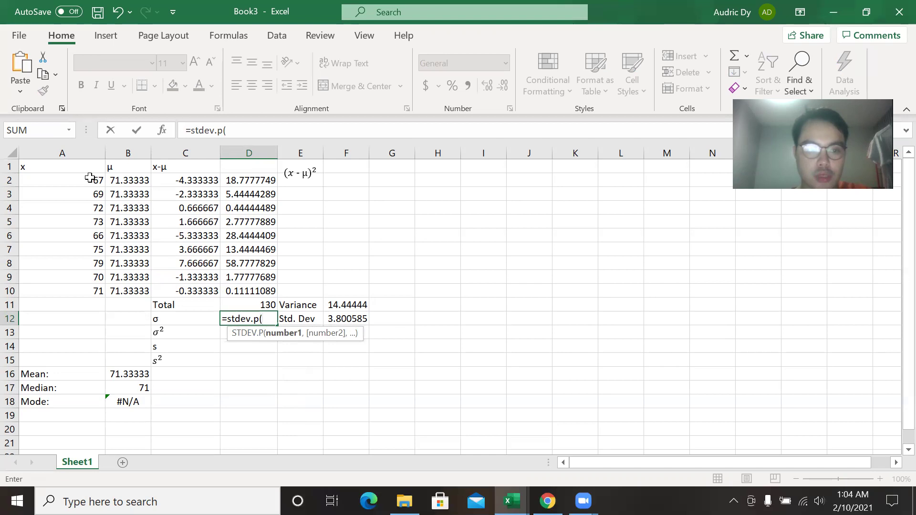
{"action": "left_click_drag", "start_coordinate": [91, 178], "coordinate": [76, 291]}
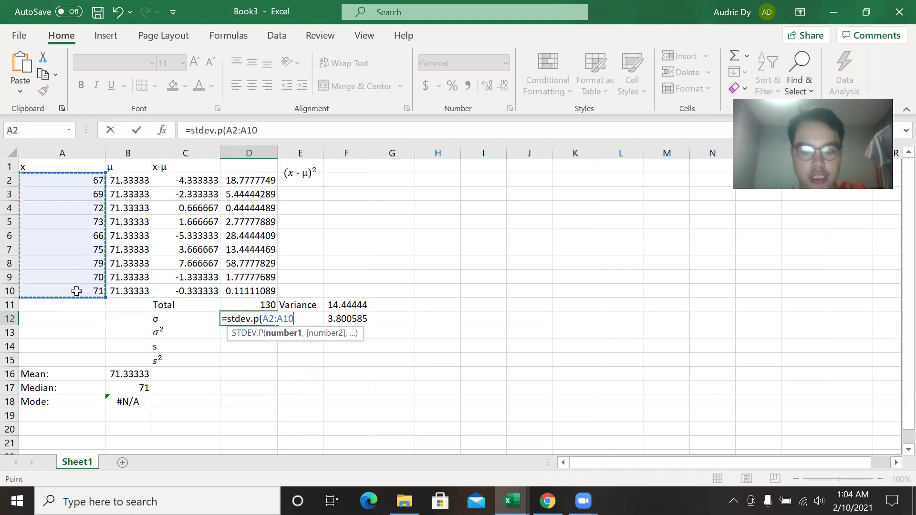
{"action": "type", "text": ")"}
{"action": "key", "text": "Return"}
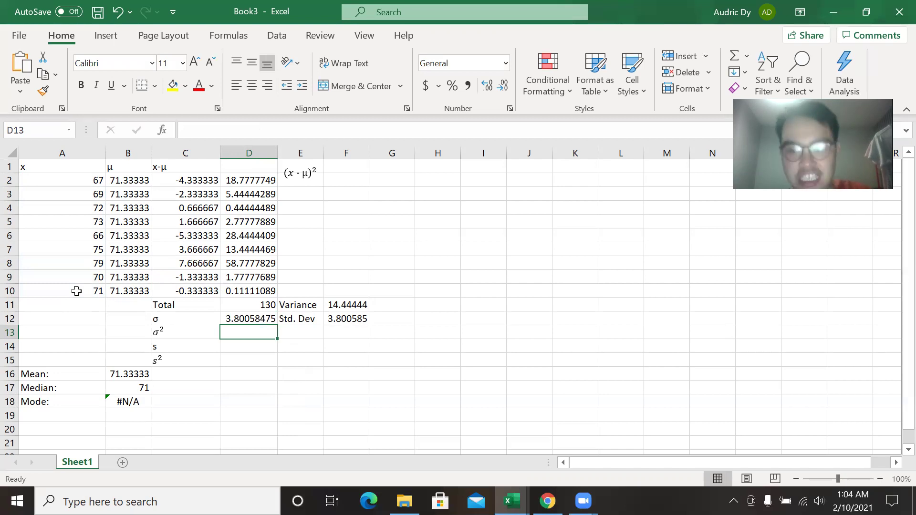
Step: Calculate the population variance of A2:A10 in cell D13, beside the σ² label, with VAR.P
{"action": "double_click", "coordinate": [233, 326]}
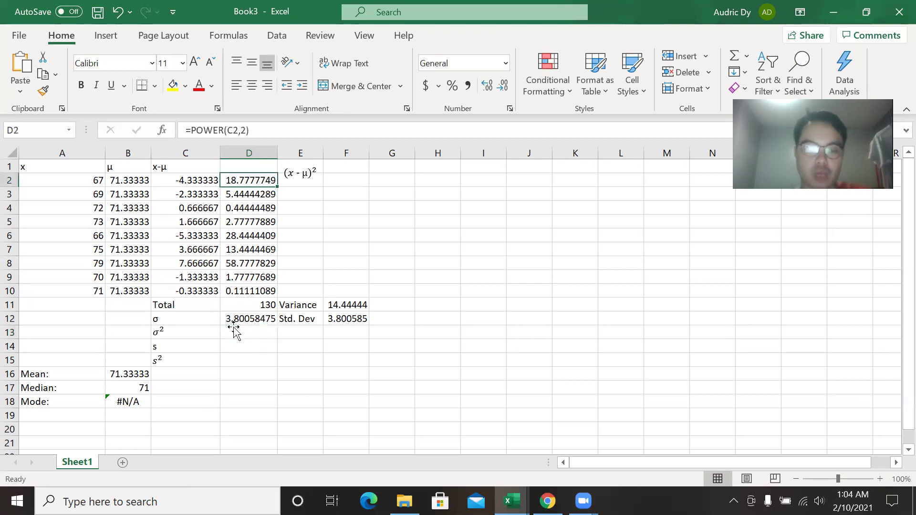
{"action": "left_click", "coordinate": [233, 330]}
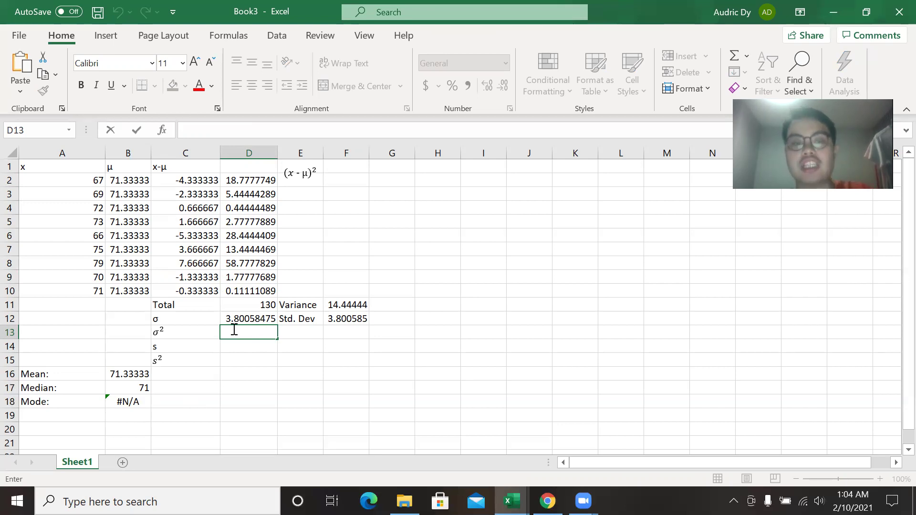
{"action": "type", "text": "=v"}
{"action": "key", "text": "BackSpace"}
{"action": "type", "text": "v"}
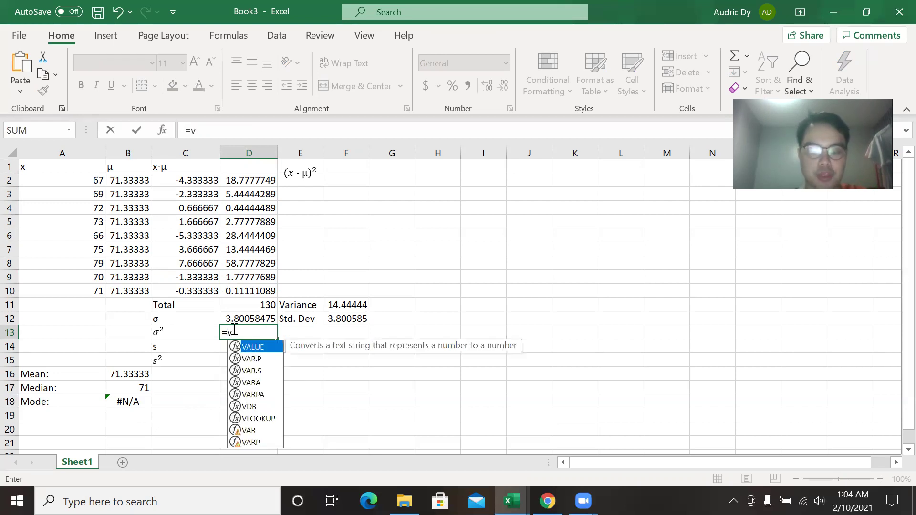
{"action": "type", "text": "ar.p"}
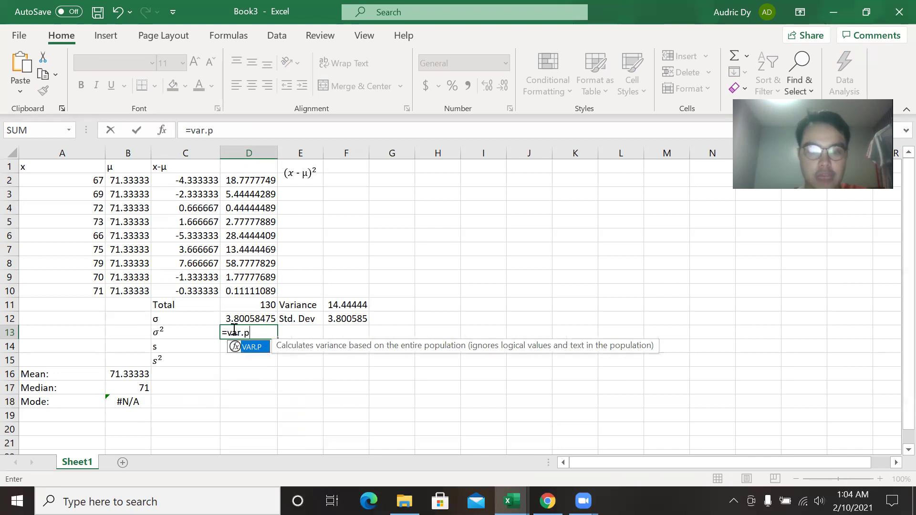
{"action": "type", "text": "("}
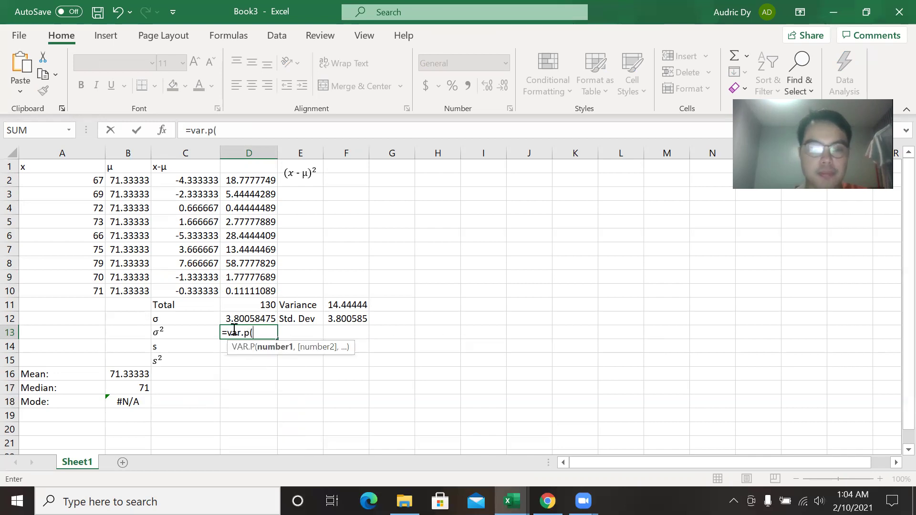
{"action": "left_click", "coordinate": [56, 182]}
{"action": "left_click_drag", "start_coordinate": [56, 181], "coordinate": [52, 285]}
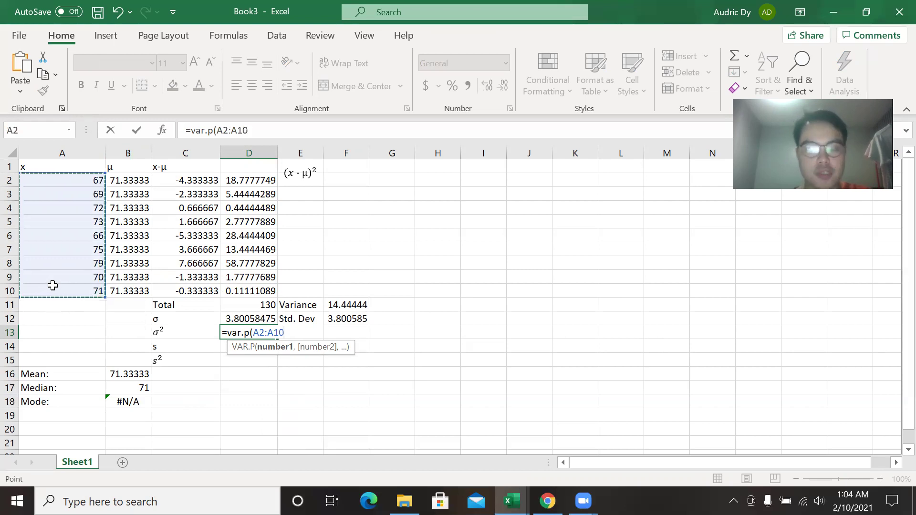
{"action": "type", "text": ")"}
{"action": "key", "text": "Return"}
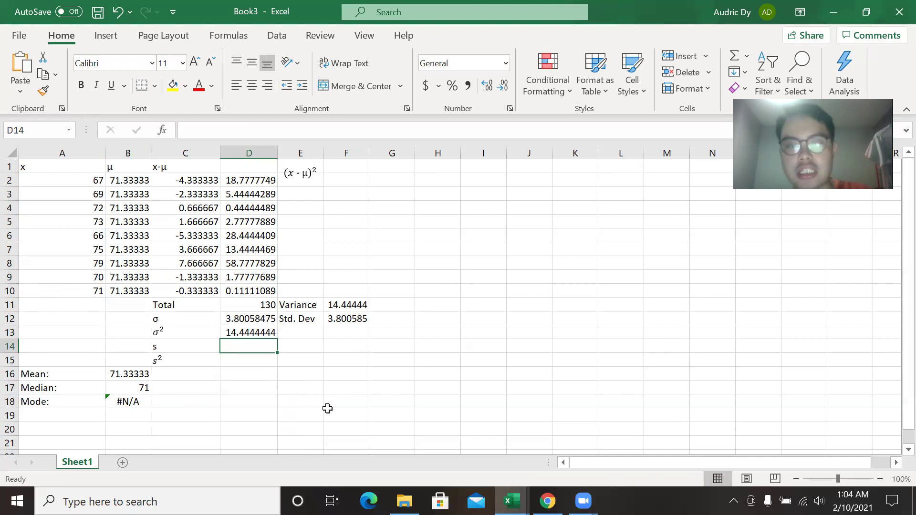
Step: Change the Variance label in cell E11 to "P. Variance"
{"action": "double_click", "coordinate": [314, 305]}
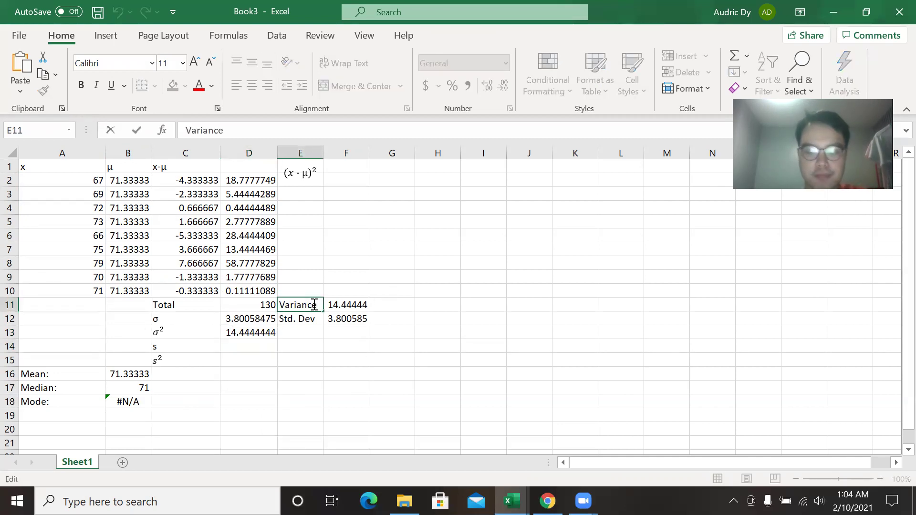
{"action": "key", "text": "Home"}
{"action": "type", "text": "P."}
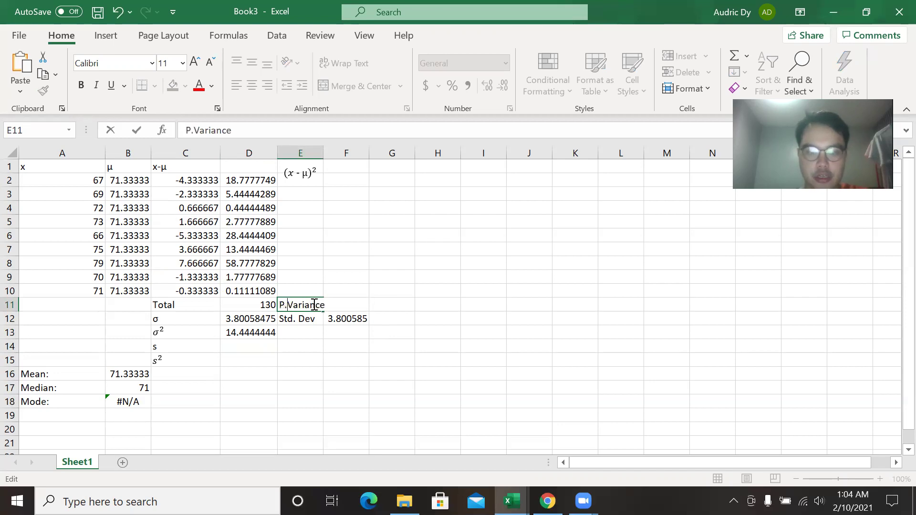
{"action": "left_click", "coordinate": [310, 330]}
Step: Change the Std. Dev label in cell E12 to "P. Std. Dev"
{"action": "double_click", "coordinate": [311, 318]}
{"action": "key", "text": "Home"}
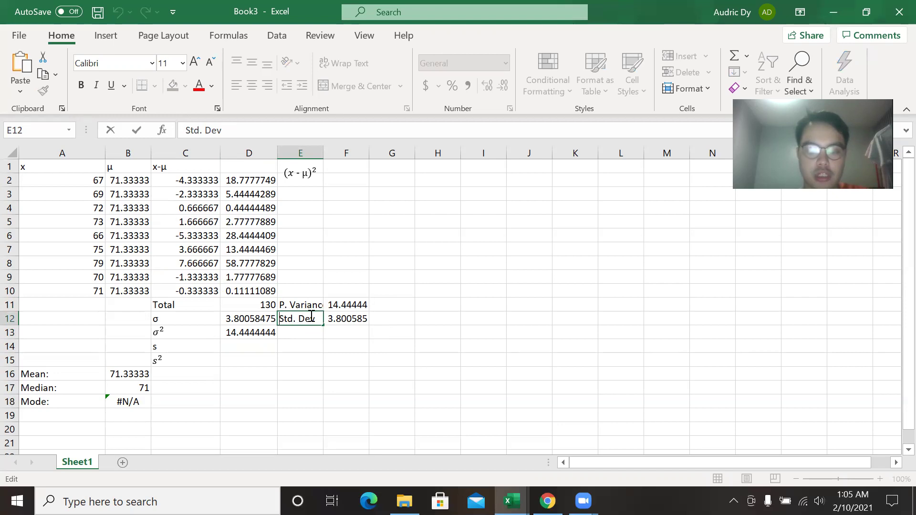
{"action": "type", "text": "P."}
{"action": "key", "text": "BackSpace"}
{"action": "key", "text": "BackSpace"}
{"action": "key", "text": "BackSpace"}
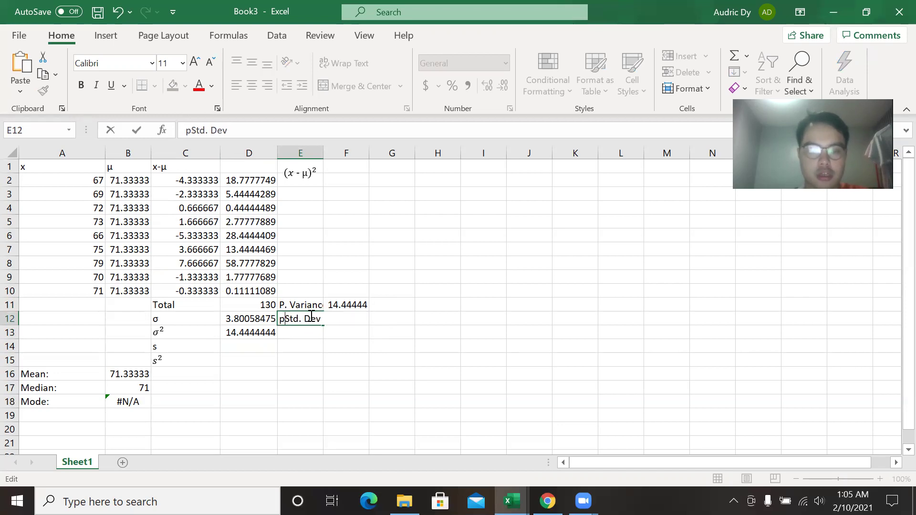
{"action": "type", "text": "p."}
{"action": "key", "text": "BackSpace"}
{"action": "key", "text": "BackSpace"}
{"action": "key", "text": "BackSpace"}
{"action": "type", "text": "P."}
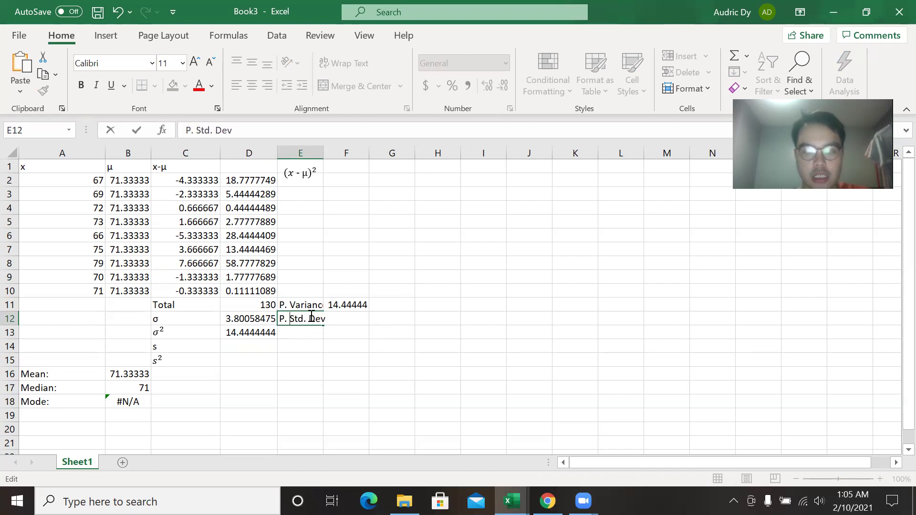
Step: Label cell E13 "S. Variance" and cell E14 "S. Std. Dev"
{"action": "left_click", "coordinate": [310, 333]}
{"action": "type", "text": "s"}
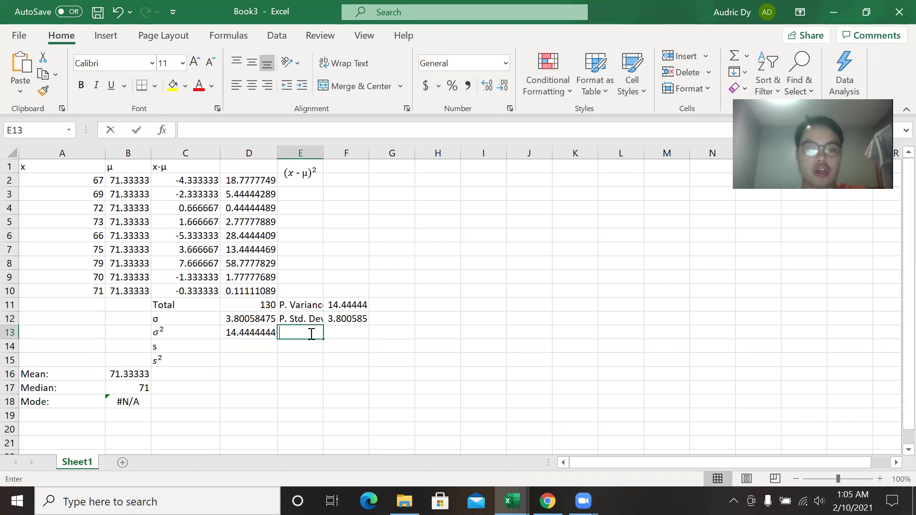
{"action": "key", "text": "BackSpace"}
{"action": "type", "text": "S"}
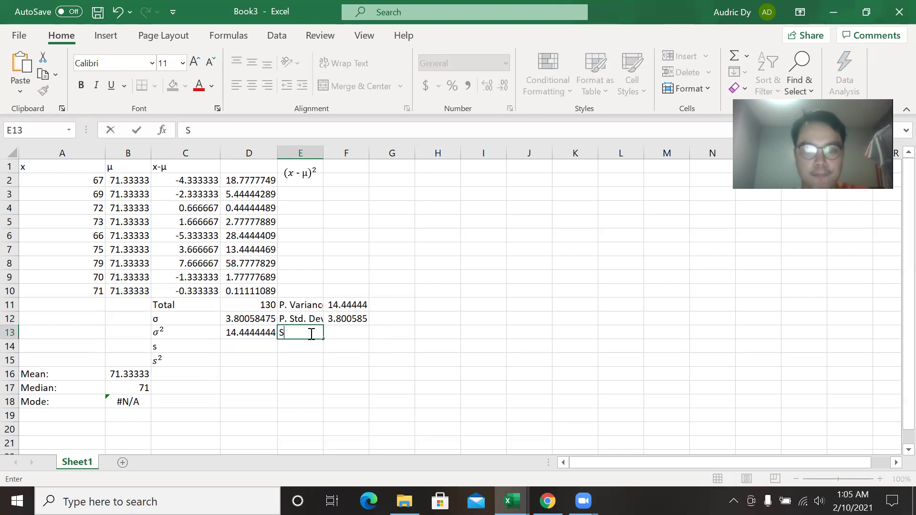
{"action": "type", "text": ". Variance"}
{"action": "key", "text": "Return"}
{"action": "type", "text": "S."}
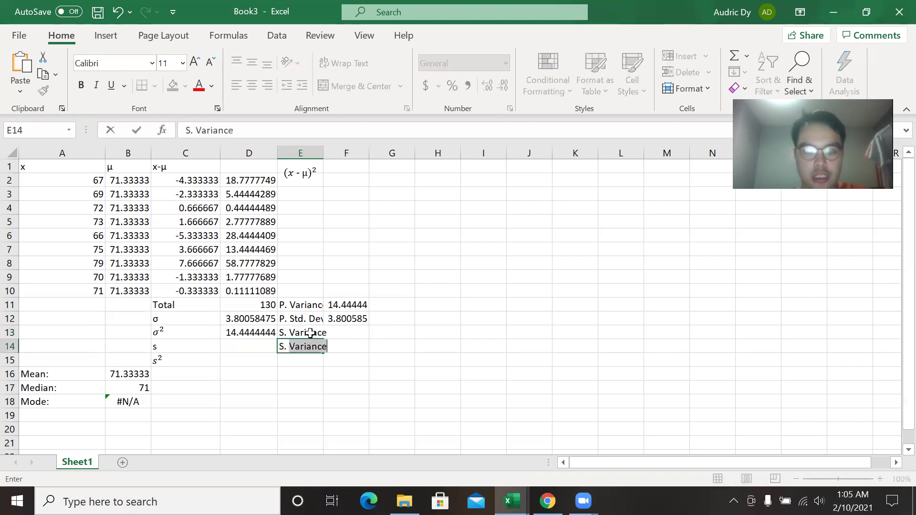
{"action": "type", "text": " Std. Dev"}
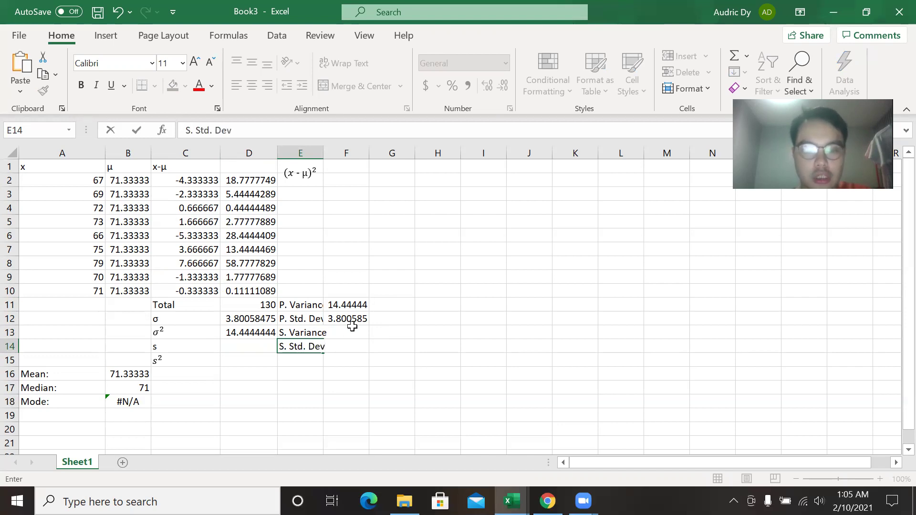
Step: Calculate the sample variance in cell F13 by dividing the total in D11 by 8
{"action": "left_click", "coordinate": [353, 334]}
{"action": "type", "text": "="}
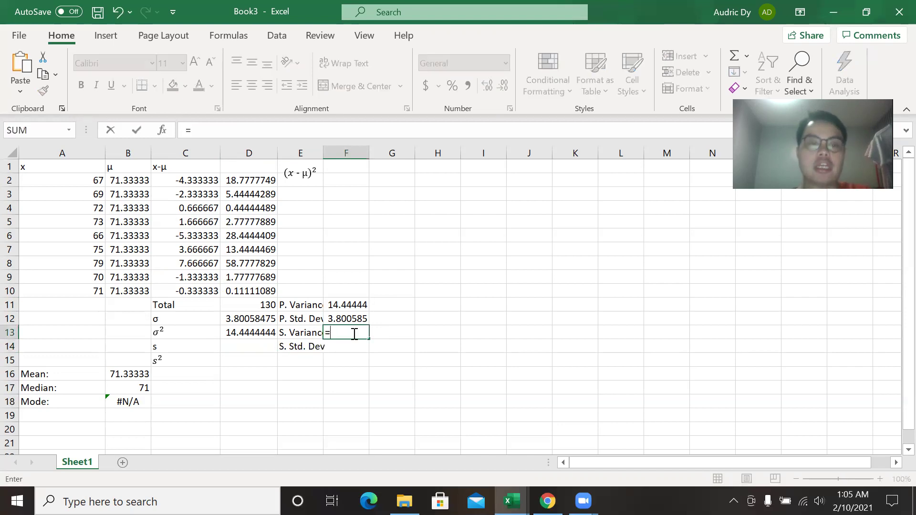
{"action": "left_click", "coordinate": [251, 301]}
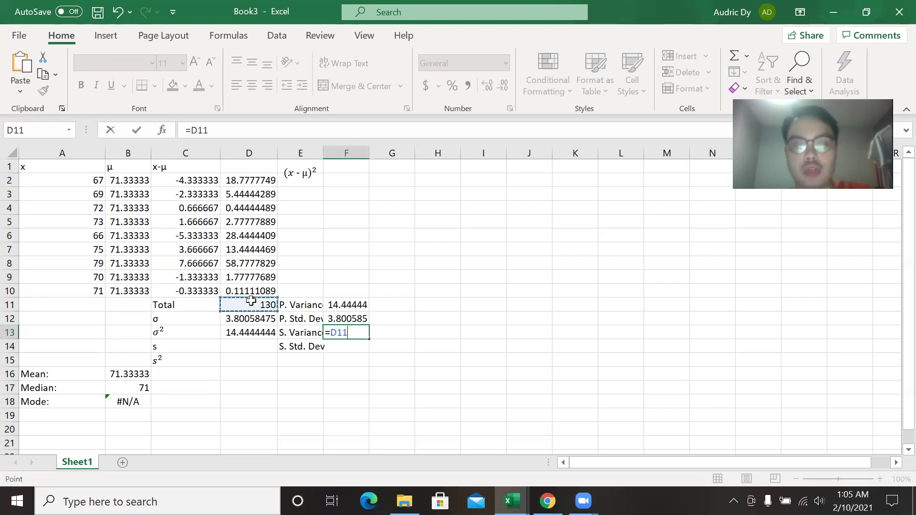
{"action": "type", "text": "/"}
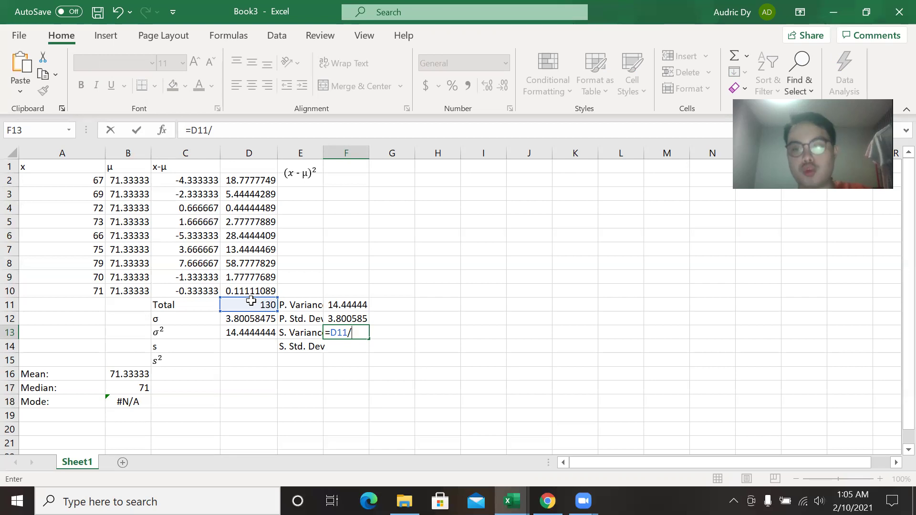
{"action": "type", "text": "8"}
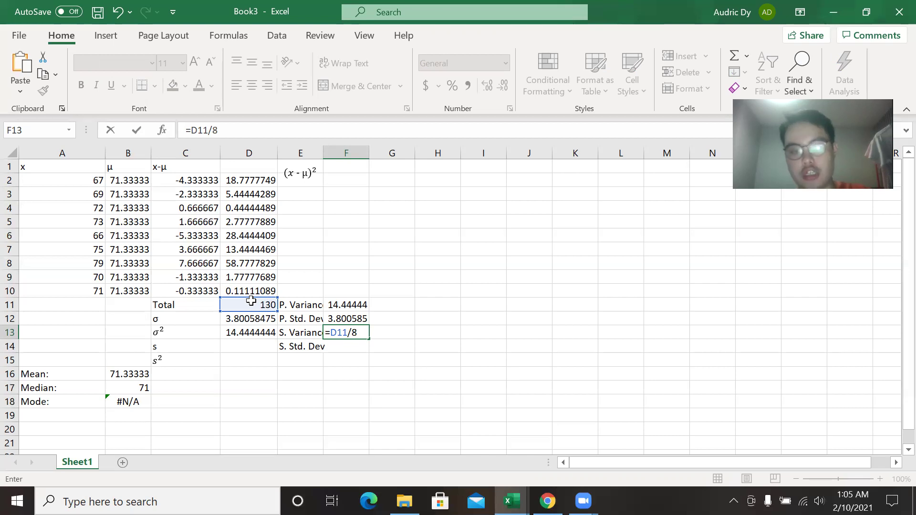
{"action": "key", "text": "Return"}
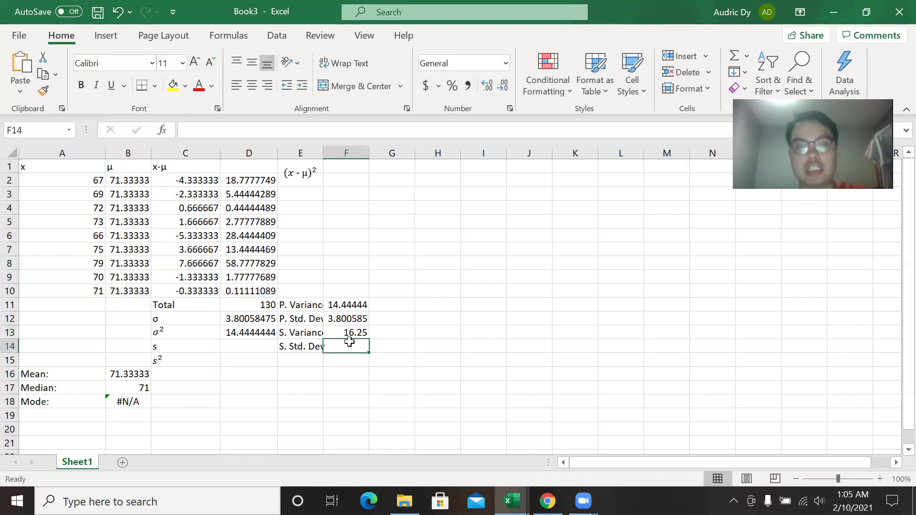
Step: Calculate the sample standard deviation in cell F14 as the square root of F13 with SQRT
{"action": "type", "text": "="}
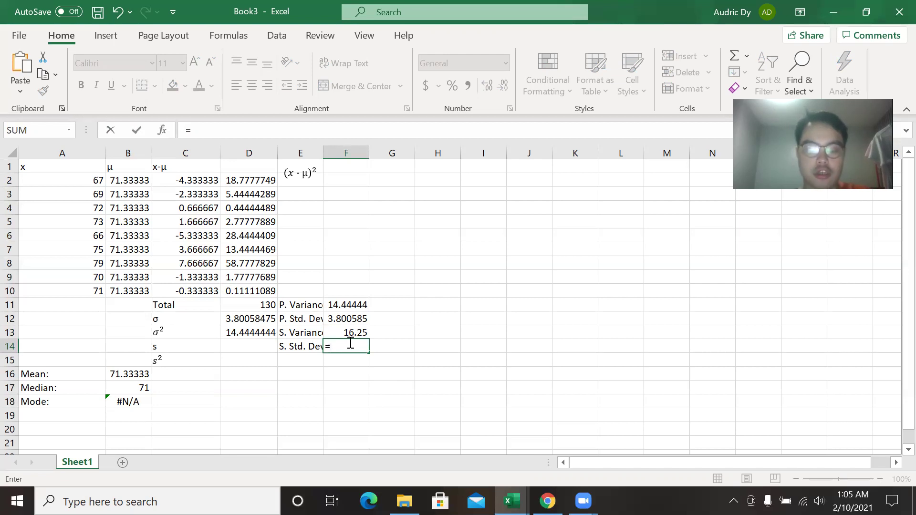
{"action": "type", "text": "sqrt("}
{"action": "left_click", "coordinate": [349, 333]}
{"action": "type", "text": ")"}
{"action": "key", "text": "Return"}
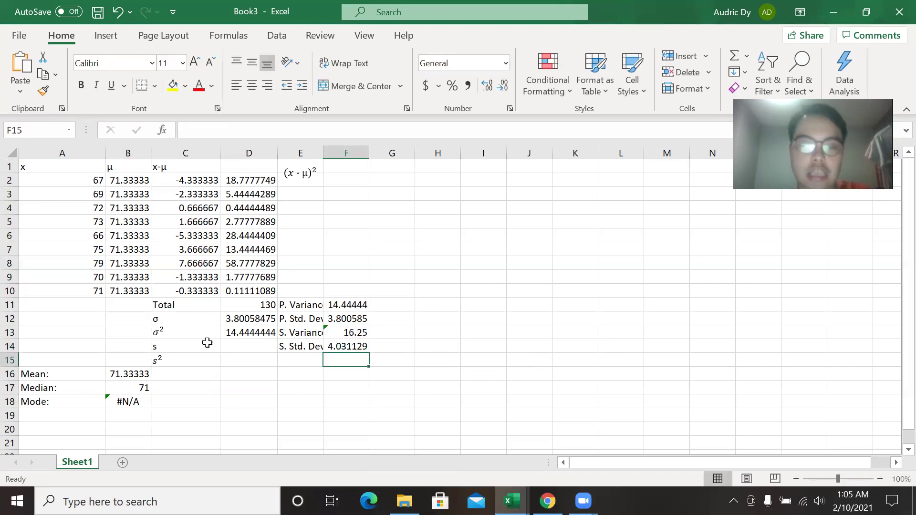
Step: Calculate the sample standard deviation of A2:A10 in cell D14 with STDEV.S, and widen columns F and D to show more decimals
{"action": "left_click", "coordinate": [241, 351]}
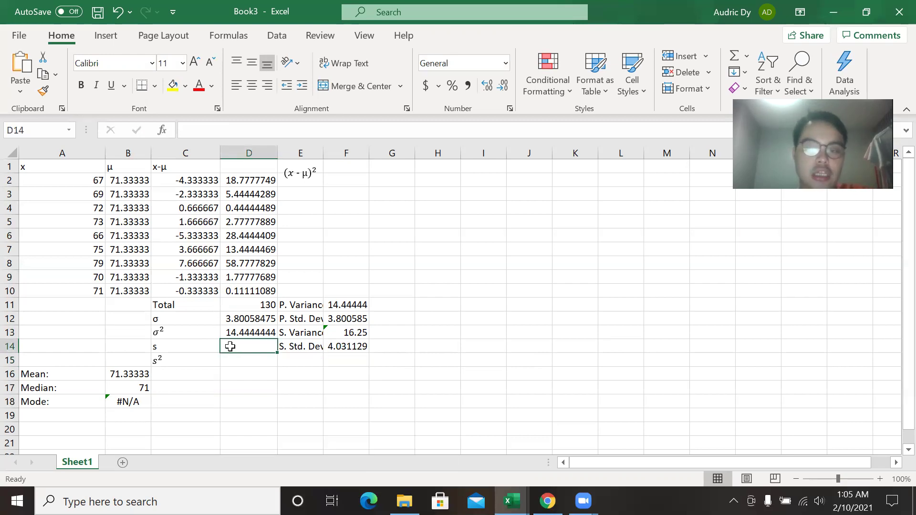
{"action": "double_click", "coordinate": [234, 345]}
{"action": "type", "text": "=std"}
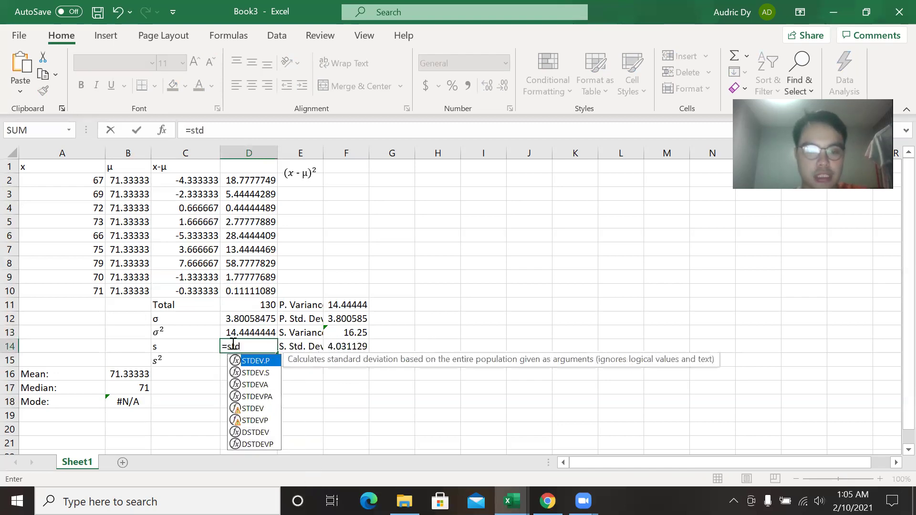
{"action": "type", "text": "ev.s"}
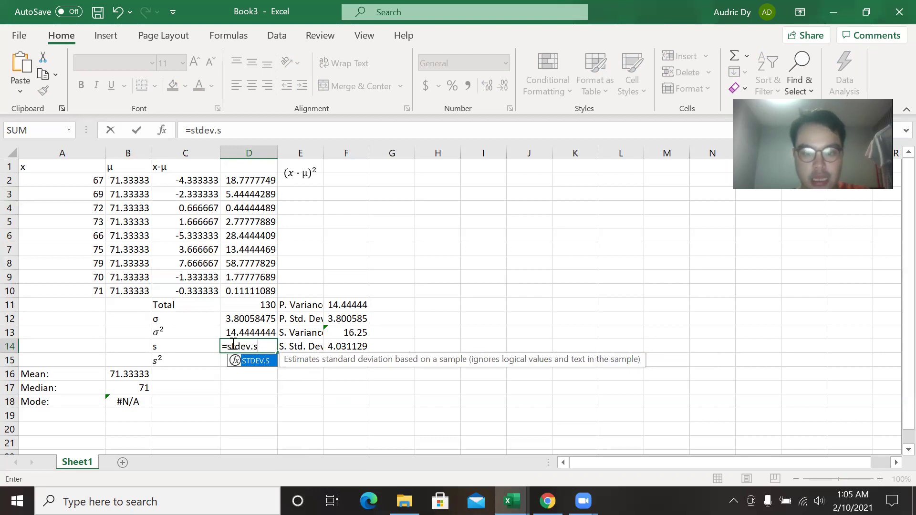
{"action": "type", "text": "("}
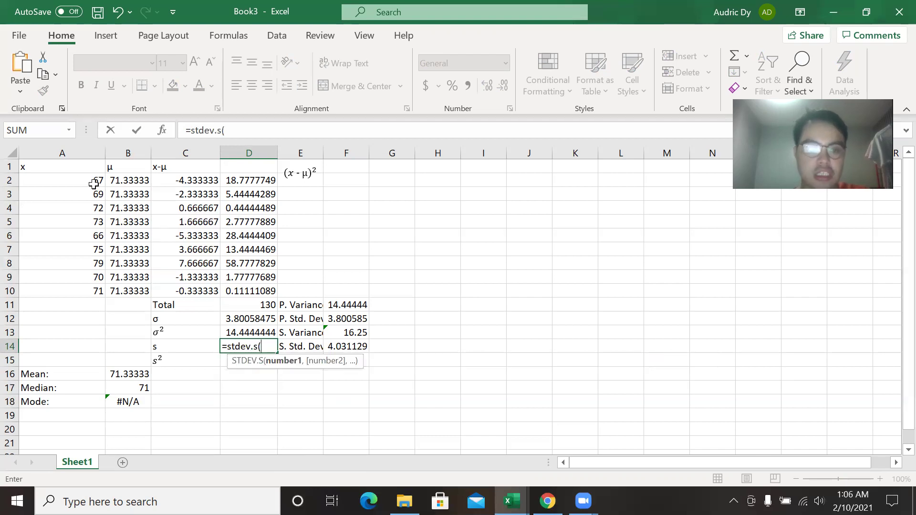
{"action": "left_click_drag", "start_coordinate": [91, 182], "coordinate": [80, 290]}
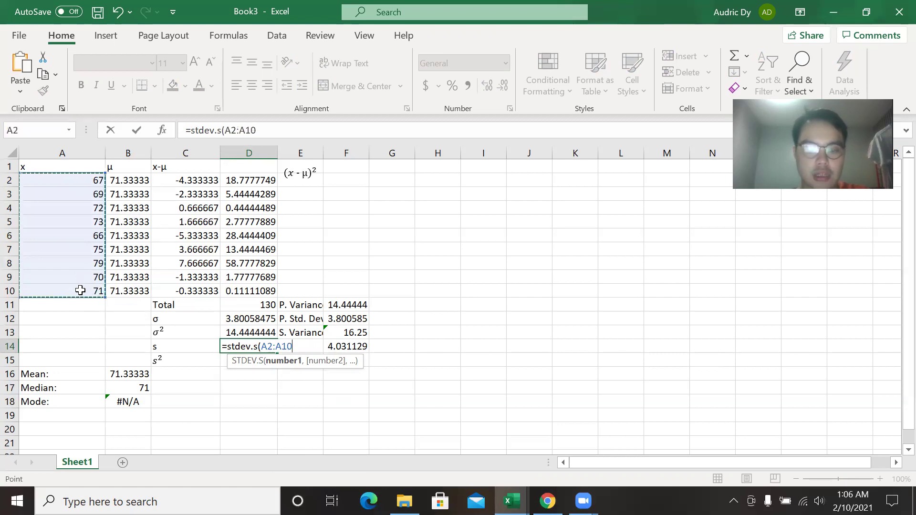
{"action": "type", "text": ")"}
{"action": "key", "text": "Return"}
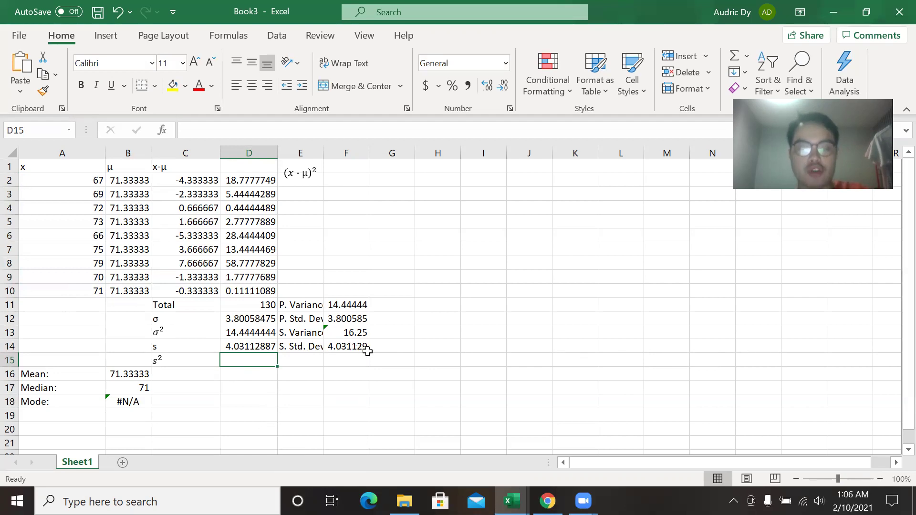
{"action": "left_click_drag", "start_coordinate": [371, 152], "coordinate": [391, 152]}
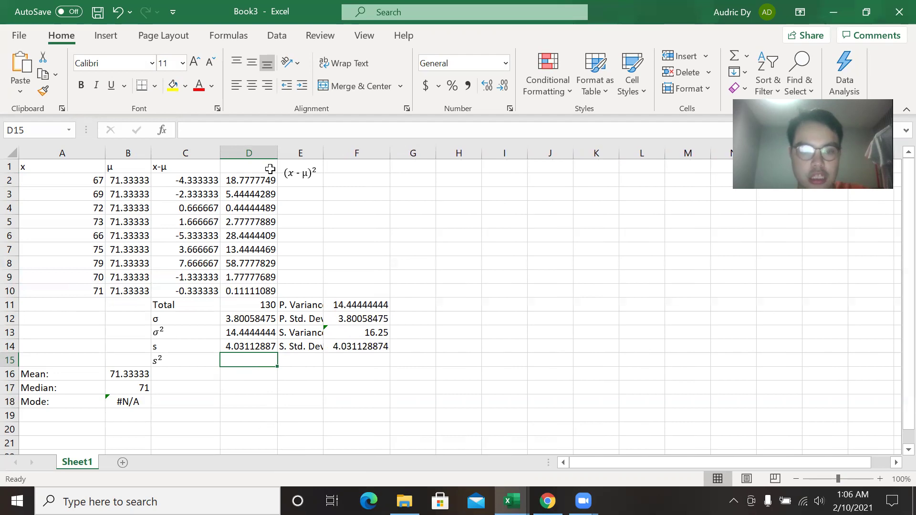
{"action": "left_click_drag", "start_coordinate": [277, 157], "coordinate": [286, 157]}
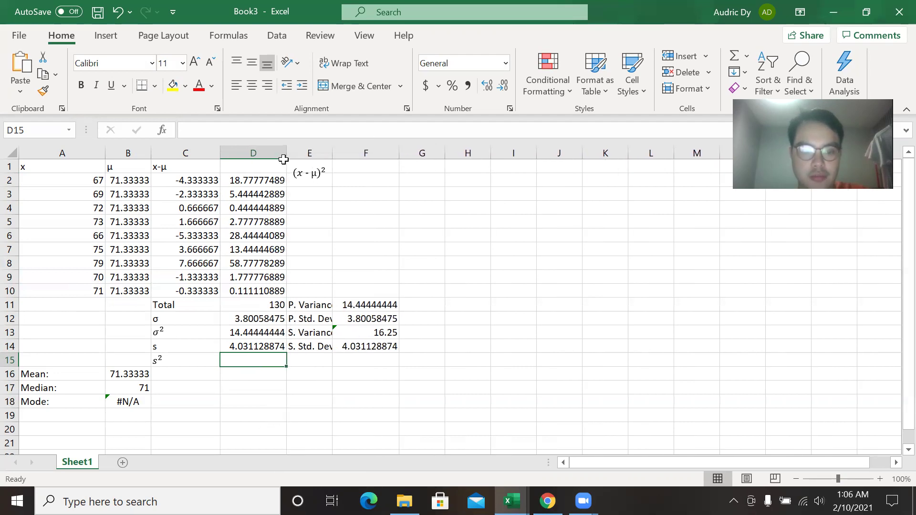
Step: Calculate the sample variance of A2:A10 in cell D15, beside the s² label, with VAR.S
{"action": "type", "text": "="}
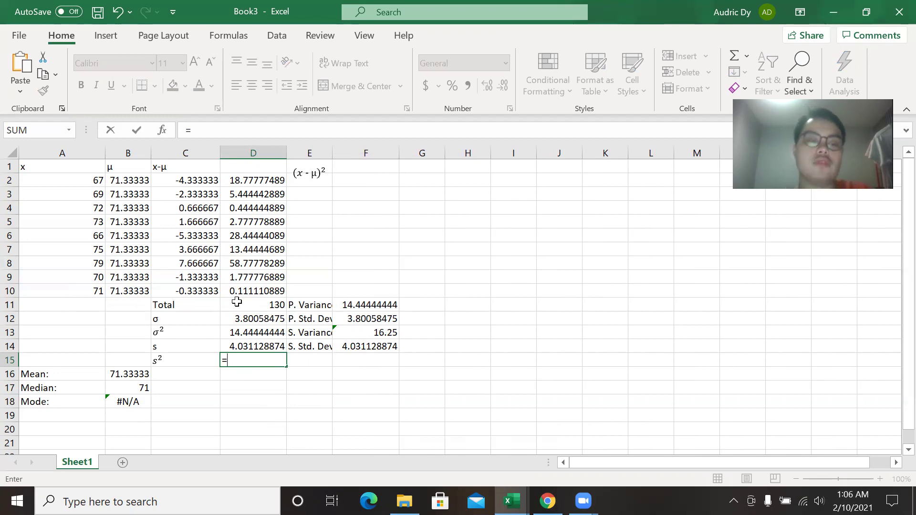
{"action": "type", "text": "v"}
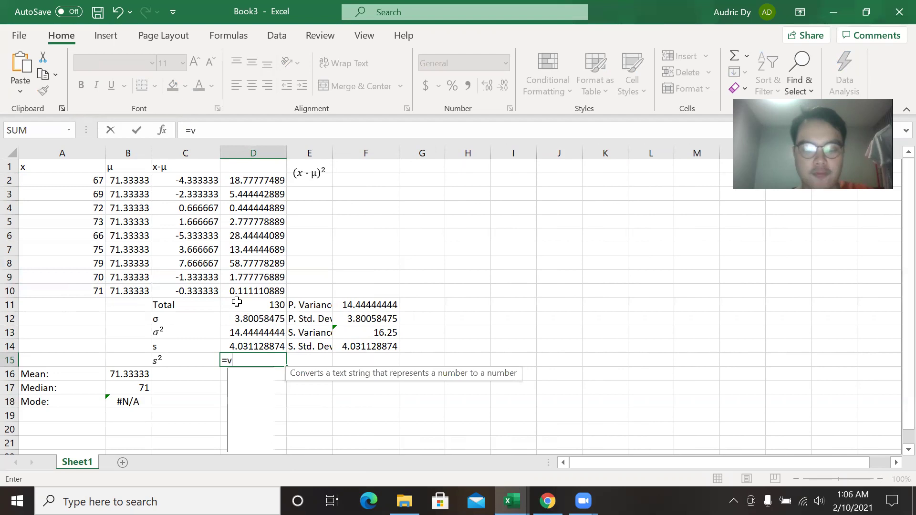
{"action": "type", "text": "ar.s("}
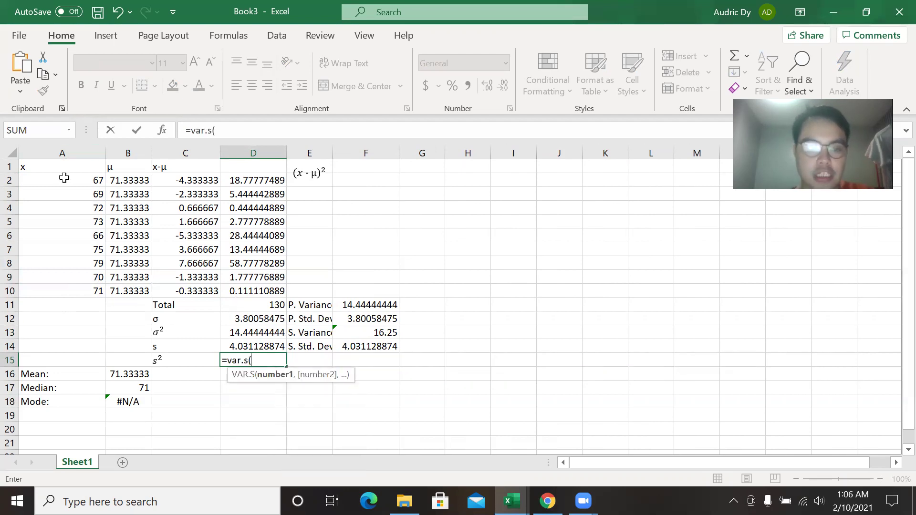
{"action": "left_click_drag", "start_coordinate": [64, 176], "coordinate": [66, 288]}
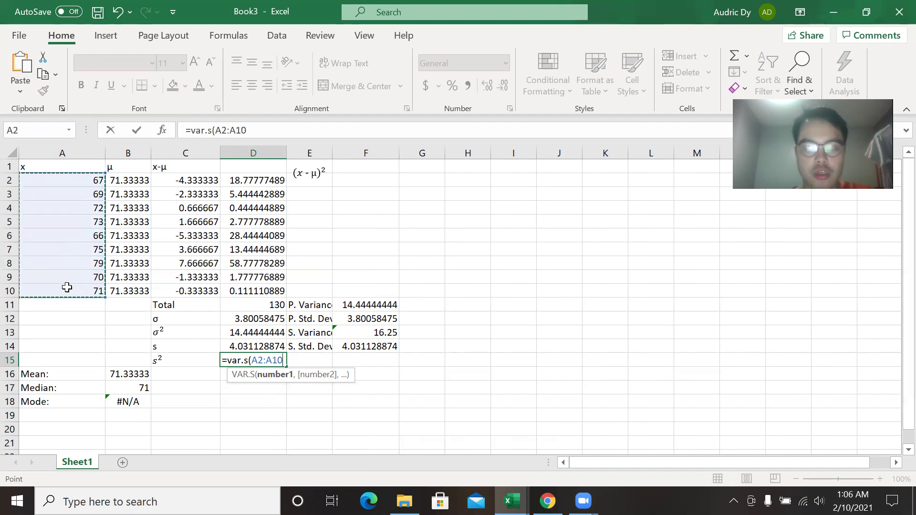
{"action": "type", "text": ")"}
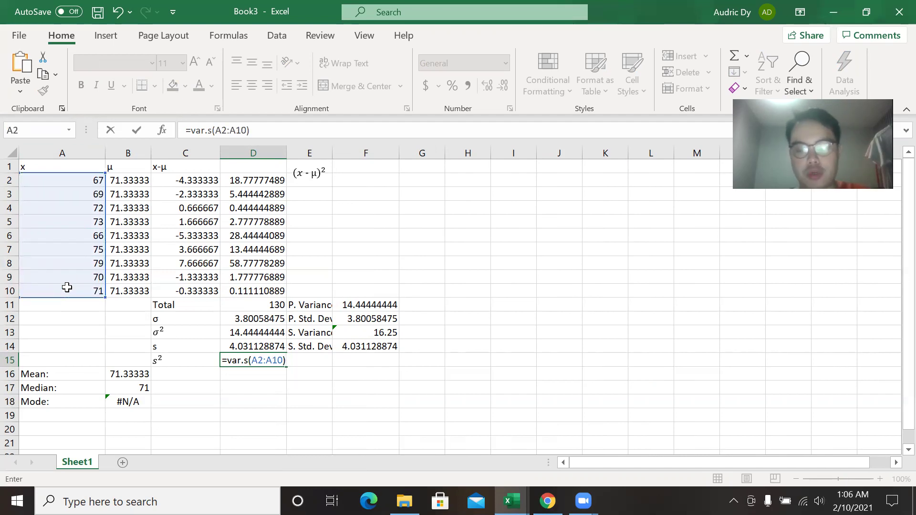
{"action": "key", "text": "Return"}
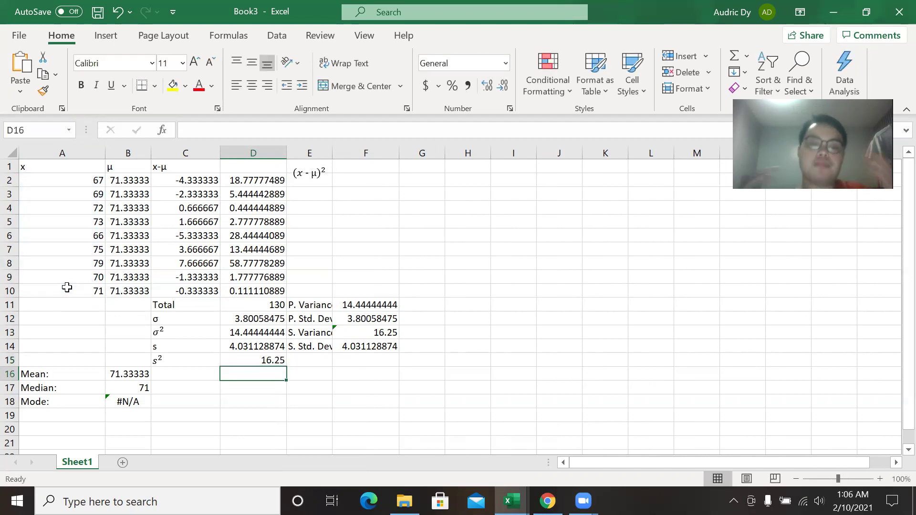